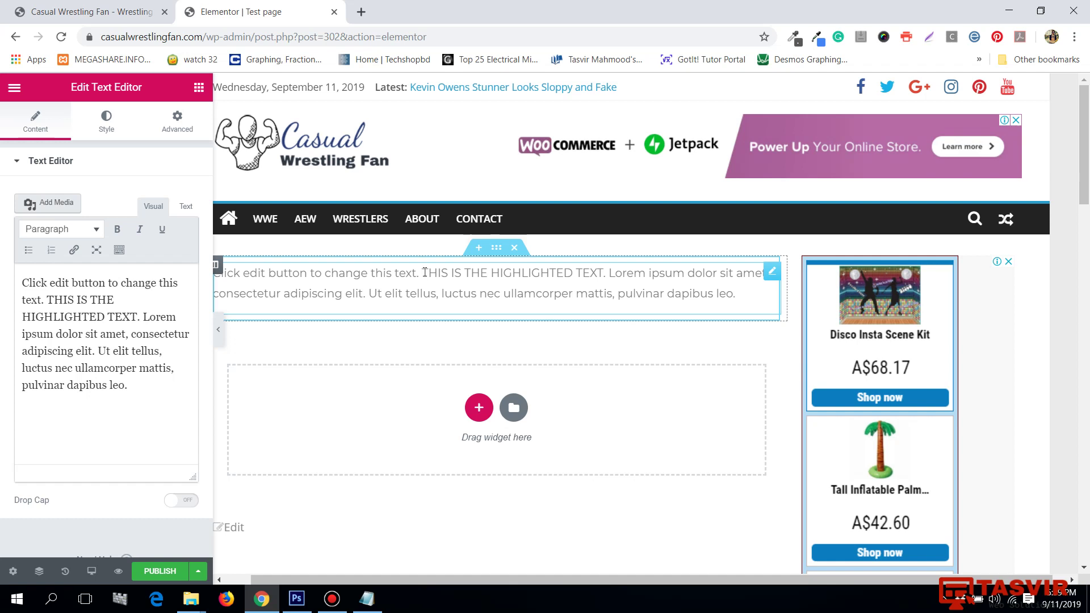
Select the sentence THIS IS THE HIGHLIGHTED TEXT in the text widget
{"action": "left_click_drag", "start_coordinate": [475, 274], "coordinate": [606, 273]}
{"action": "left_click", "coordinate": [604, 272]}
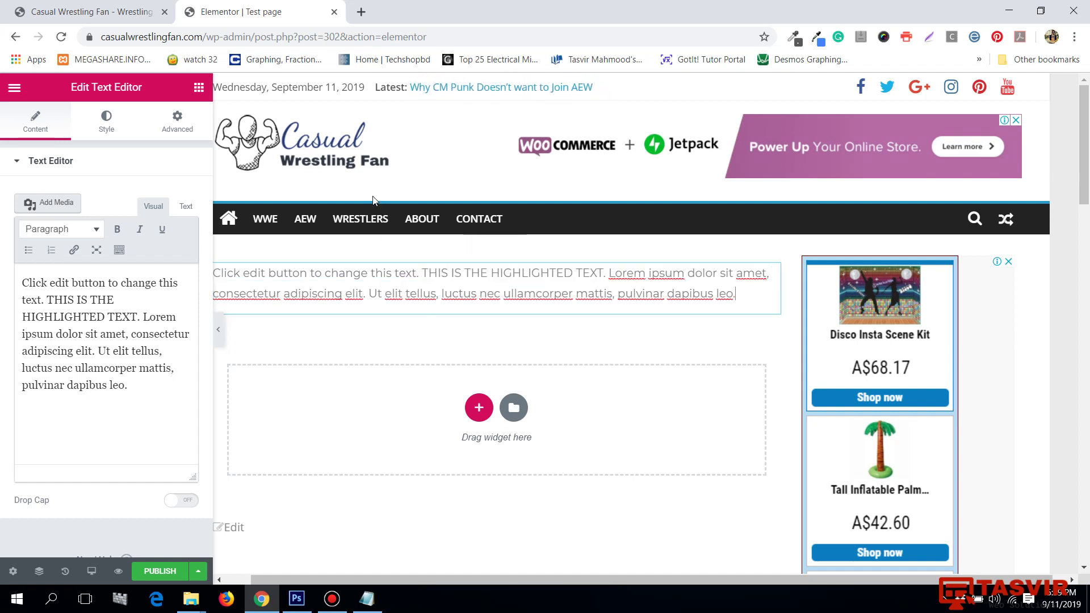
{"action": "left_click_drag", "start_coordinate": [422, 273], "coordinate": [602, 274]}
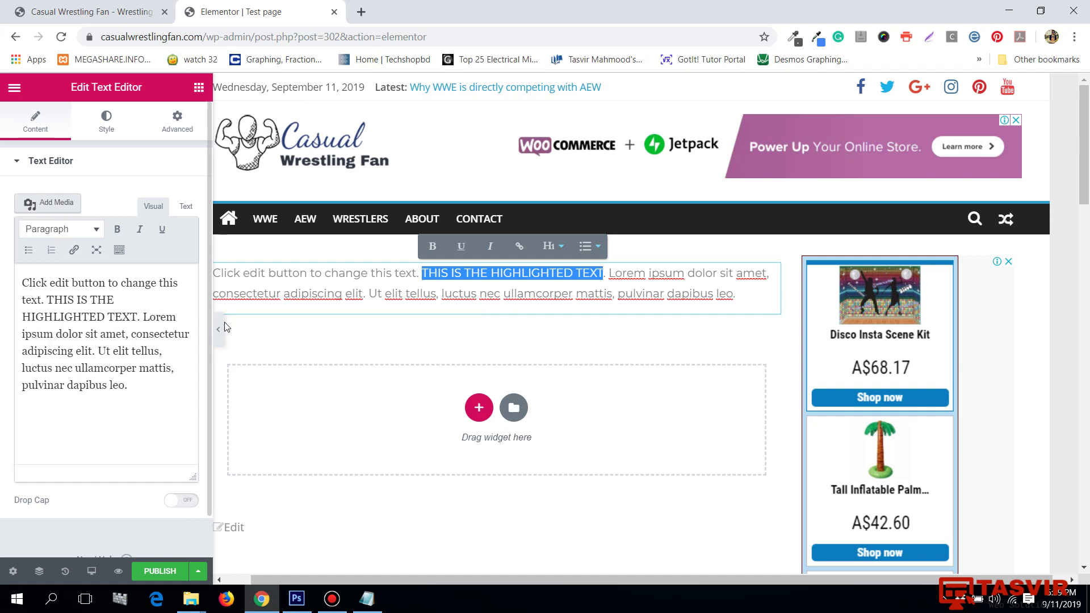
{"action": "left_click", "coordinate": [598, 275]}
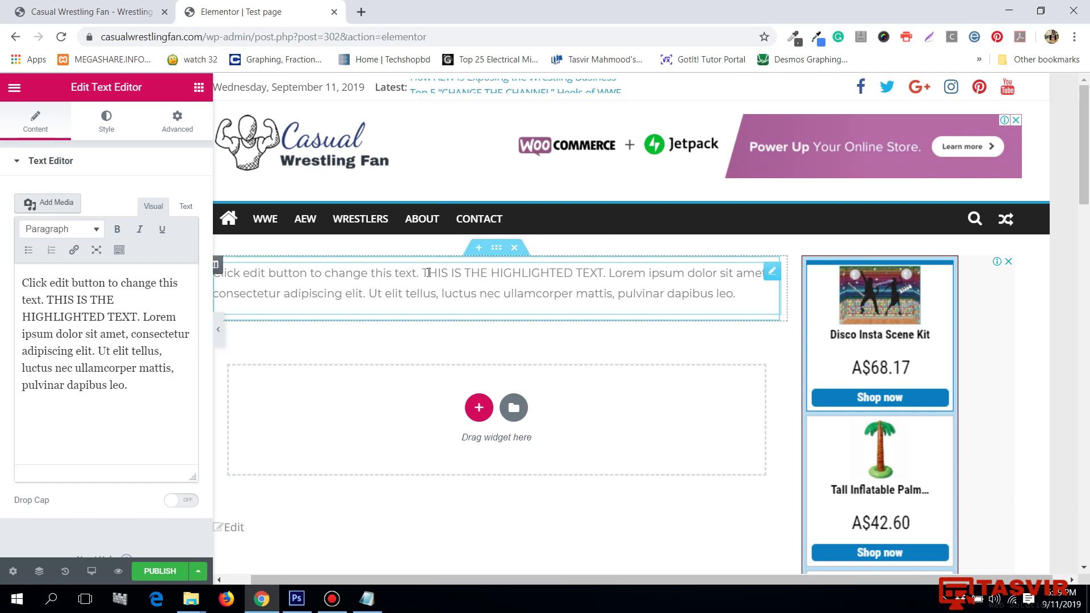
{"action": "left_click_drag", "start_coordinate": [420, 275], "coordinate": [600, 275]}
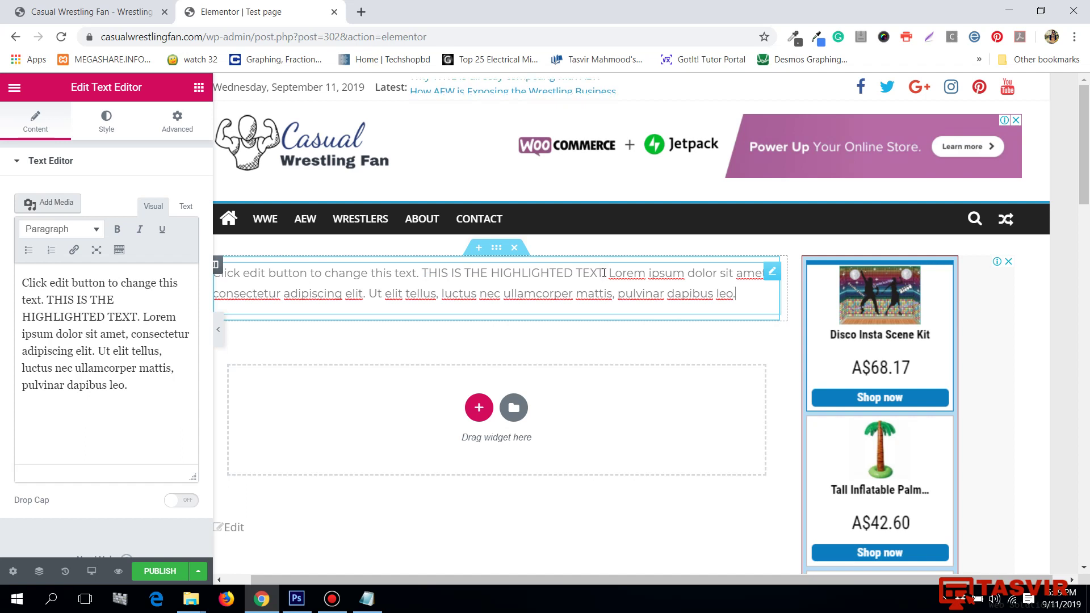
{"action": "left_click_drag", "start_coordinate": [425, 275], "coordinate": [604, 274]}
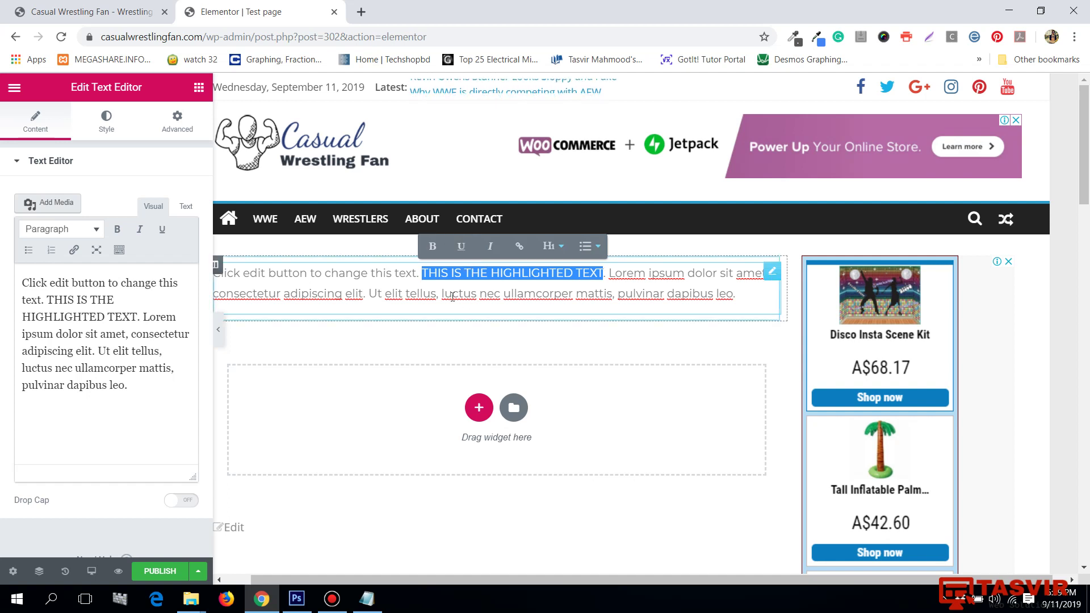
{"action": "left_click", "coordinate": [449, 274]}
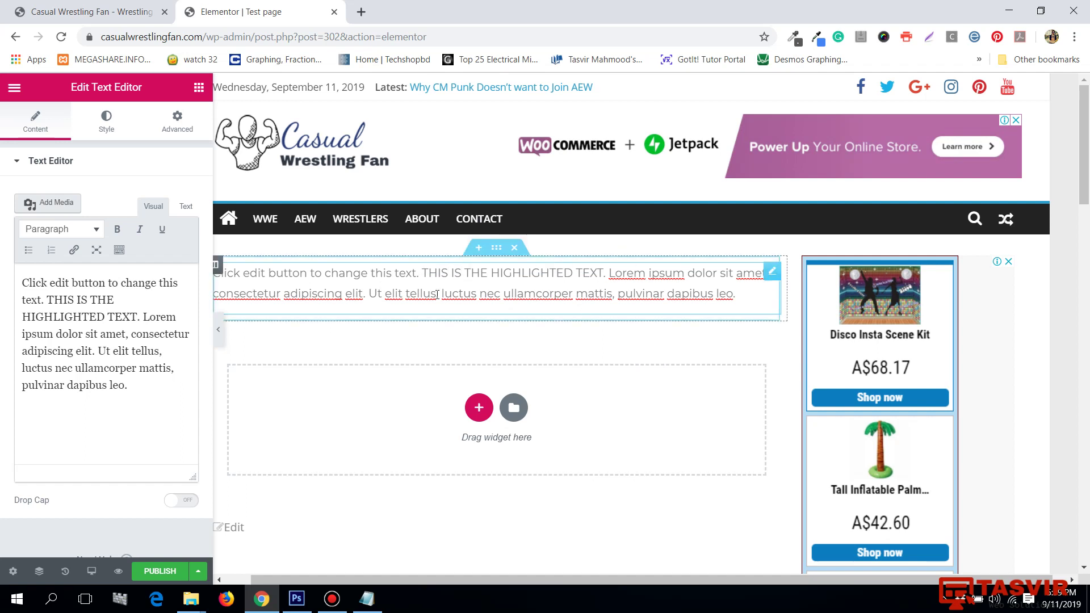
{"action": "left_click_drag", "start_coordinate": [424, 274], "coordinate": [610, 273]}
{"action": "left_click", "coordinate": [441, 275]}
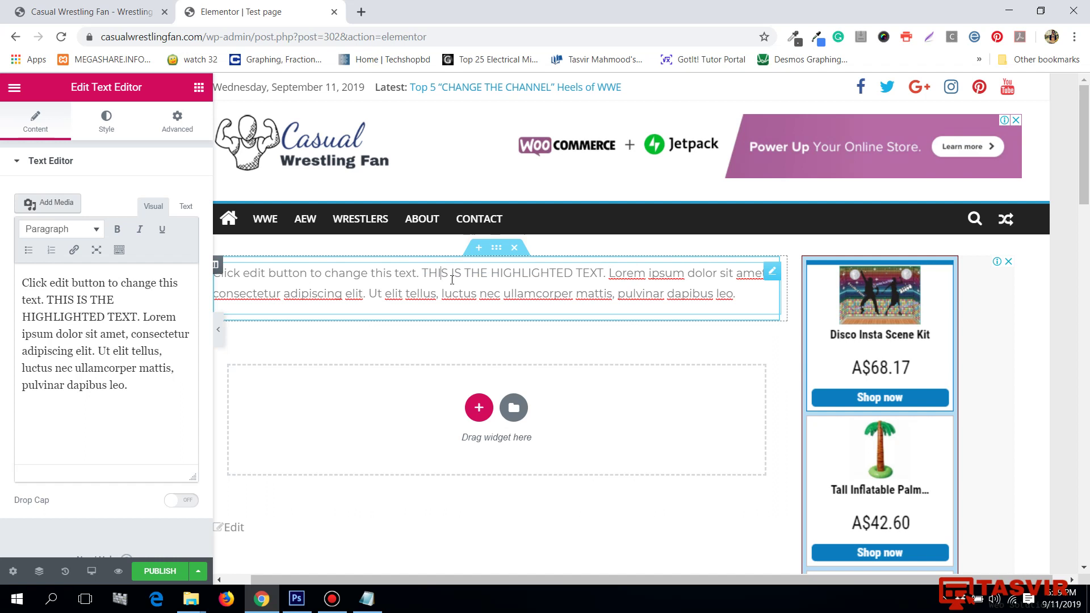
{"action": "left_click_drag", "start_coordinate": [423, 273], "coordinate": [602, 275]}
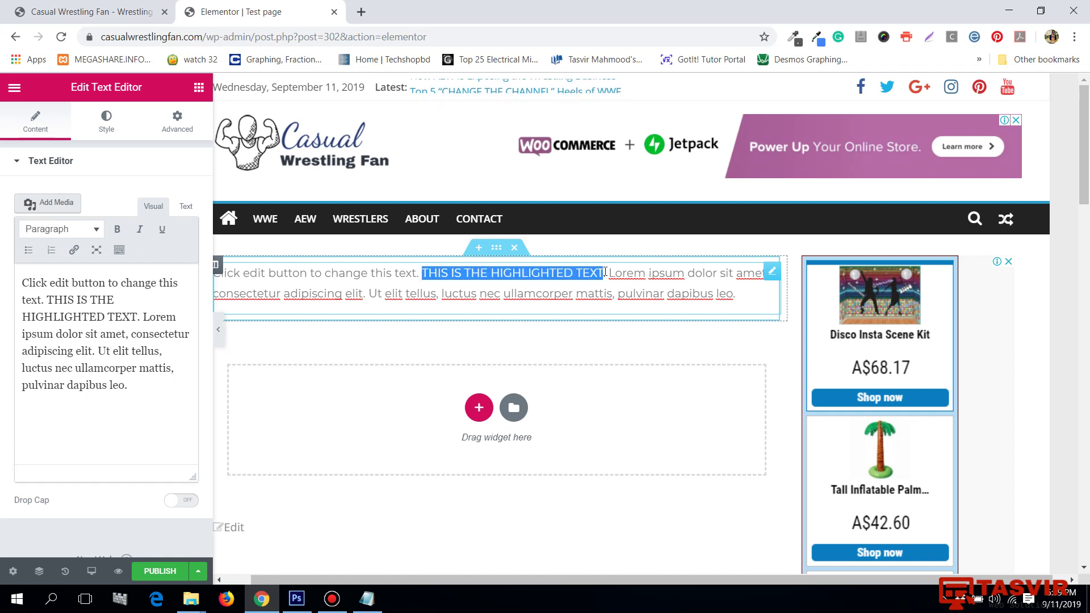
{"action": "left_click", "coordinate": [605, 277]}
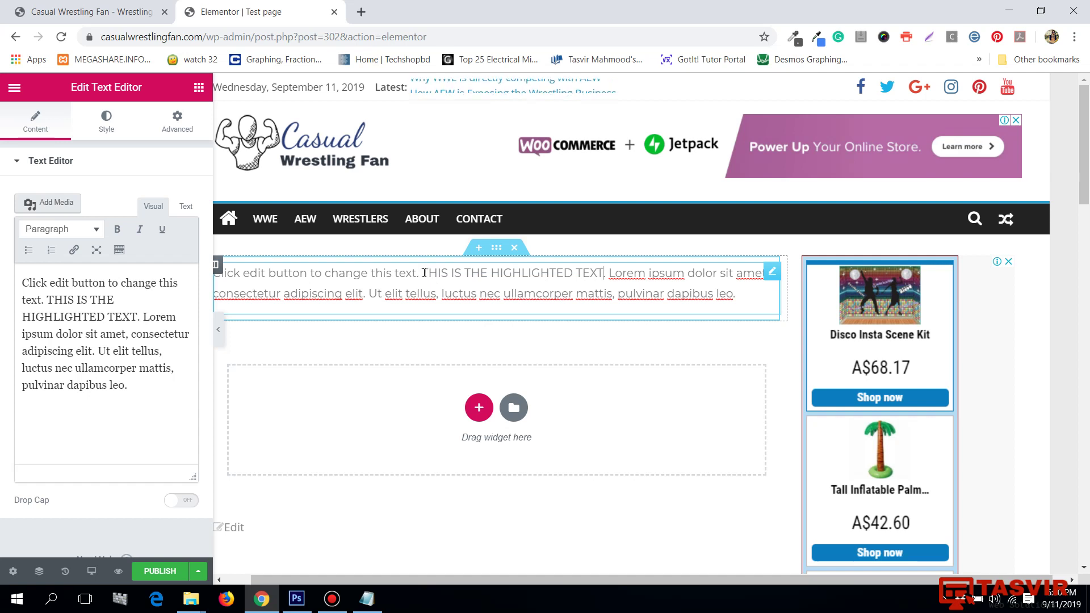
{"action": "left_click_drag", "start_coordinate": [423, 274], "coordinate": [603, 278]}
{"action": "left_click", "coordinate": [608, 280]}
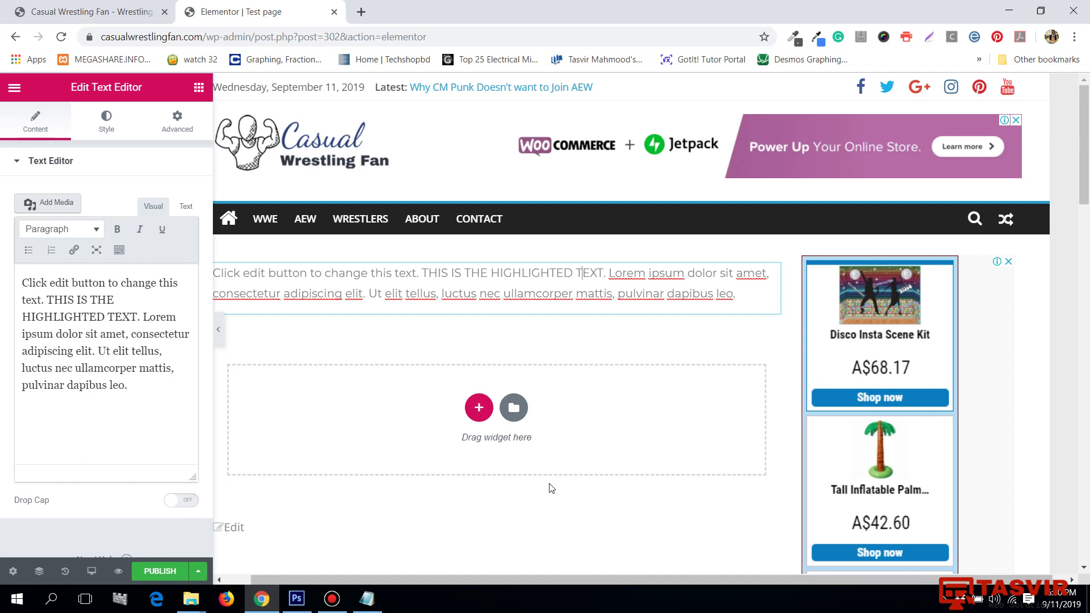
Check the span tag in code.txt, then switch the text widget to raw HTML Text view
{"action": "left_click", "coordinate": [367, 603]}
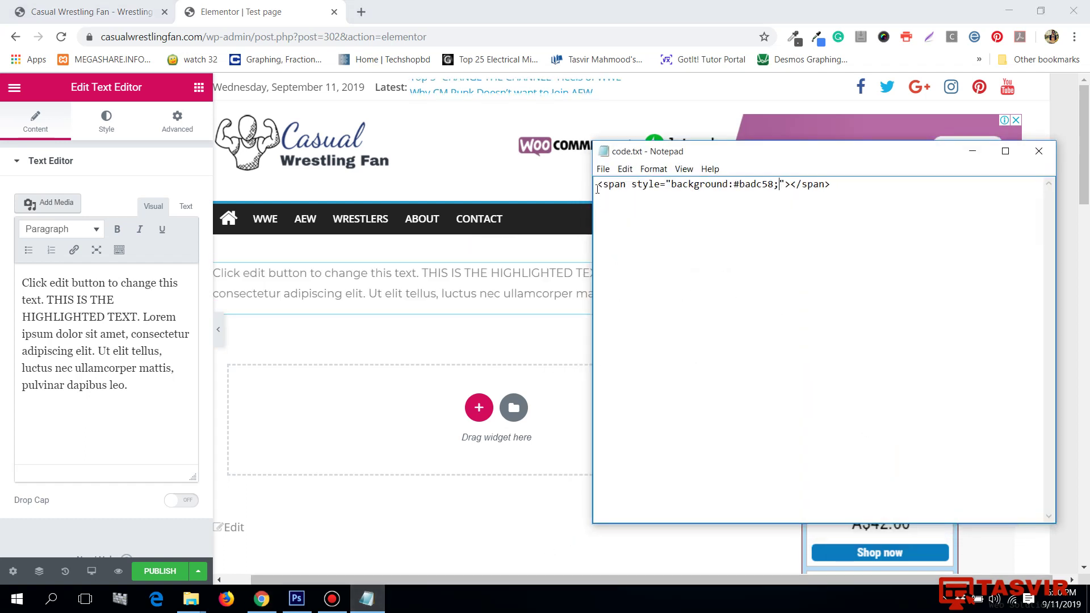
{"action": "left_click_drag", "start_coordinate": [597, 183], "coordinate": [831, 184]}
{"action": "left_click", "coordinate": [858, 184]}
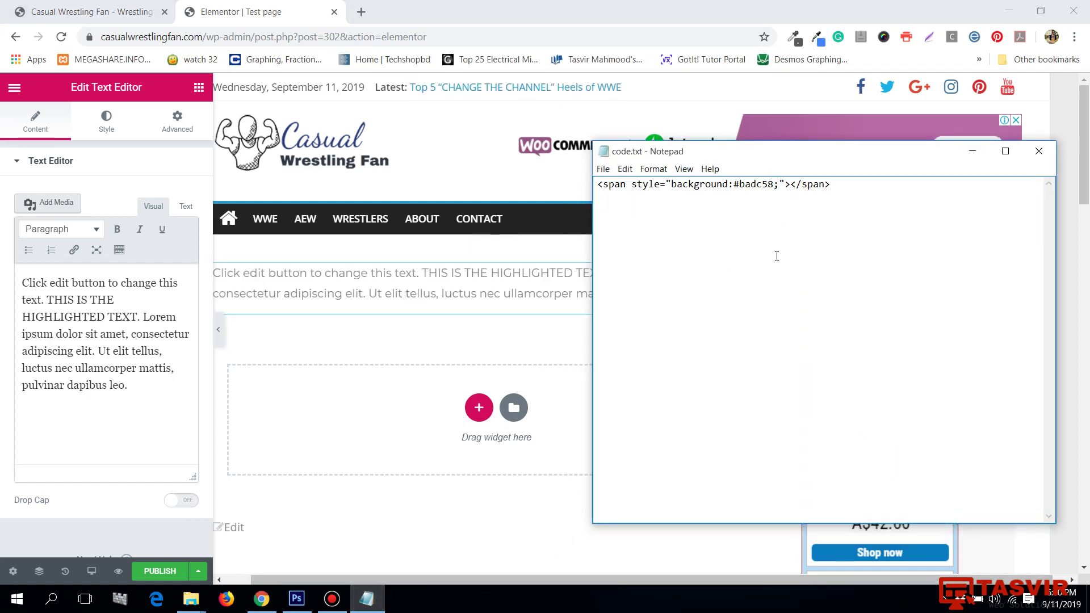
{"action": "left_click", "coordinate": [968, 154]}
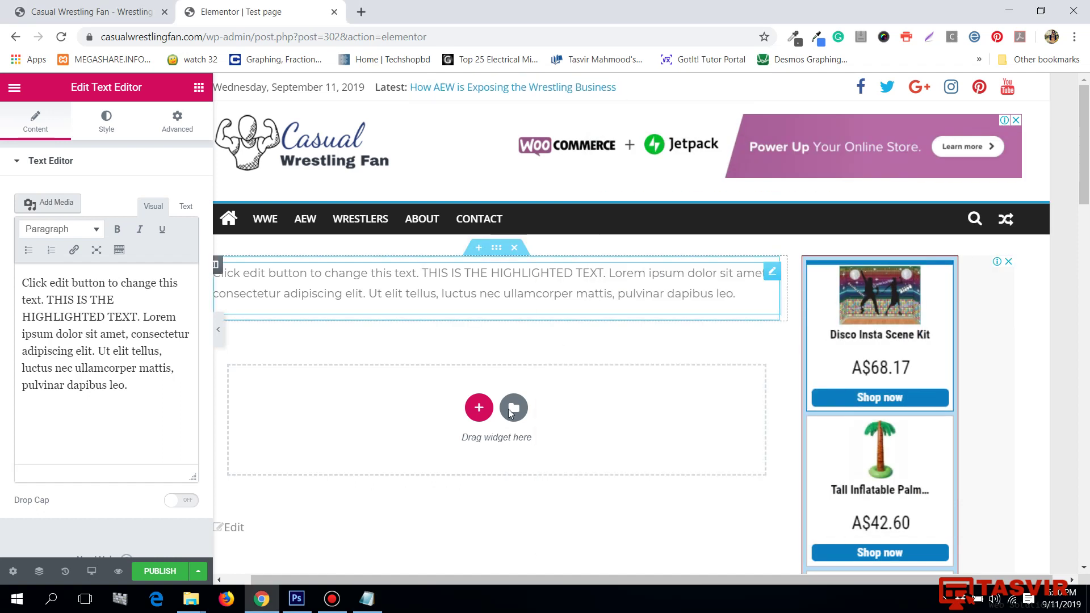
{"action": "mouse_move", "coordinate": [359, 606]}
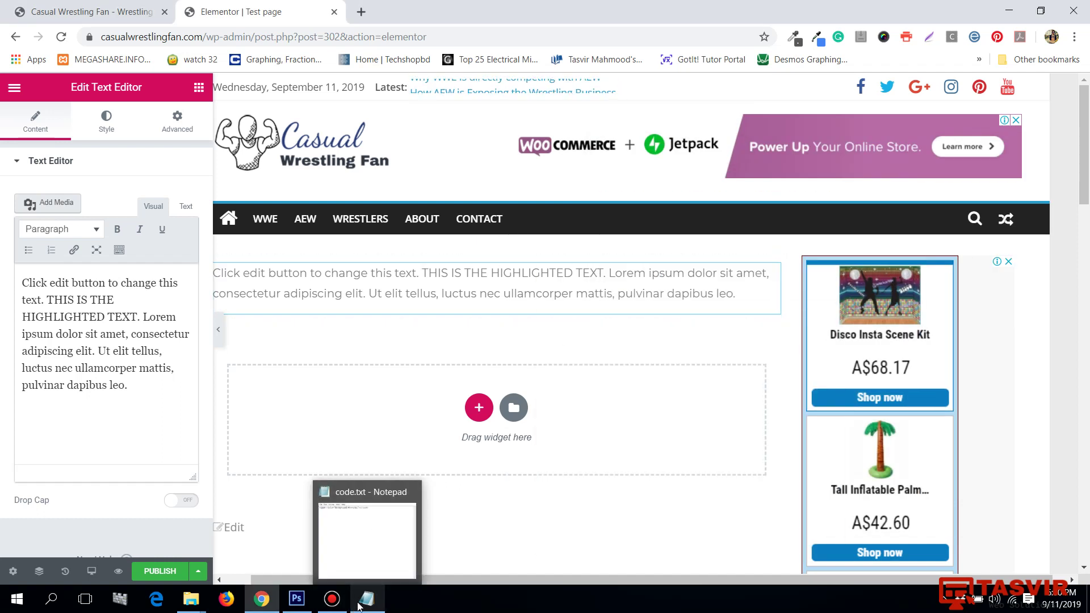
{"action": "left_click", "coordinate": [427, 282]}
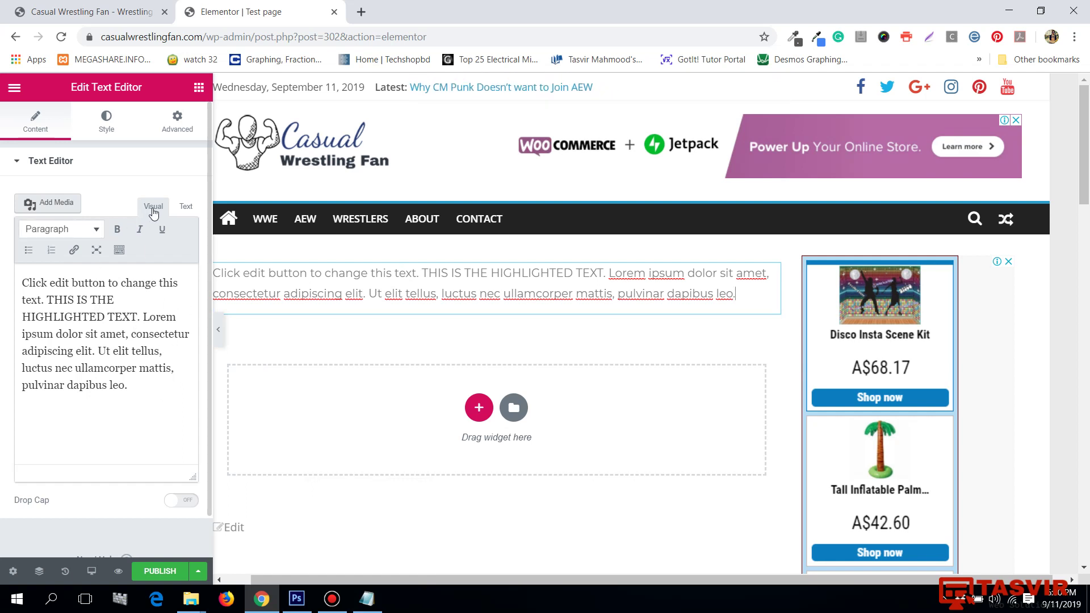
{"action": "left_click", "coordinate": [186, 208]}
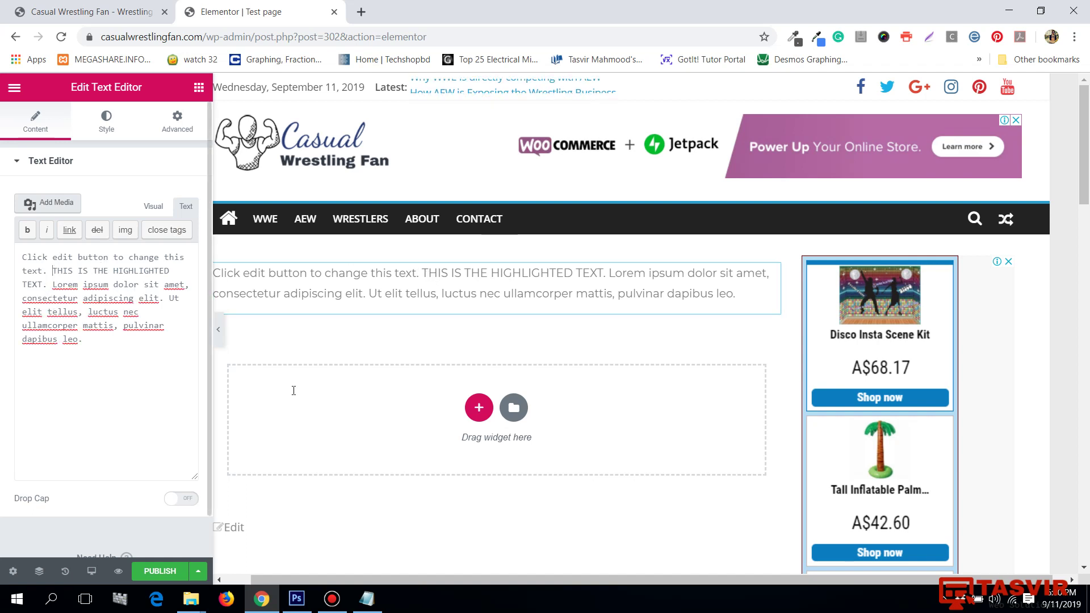
Copy <span style="background:#badc58;"> from code.txt and paste it before THIS
{"action": "left_click", "coordinate": [367, 599]}
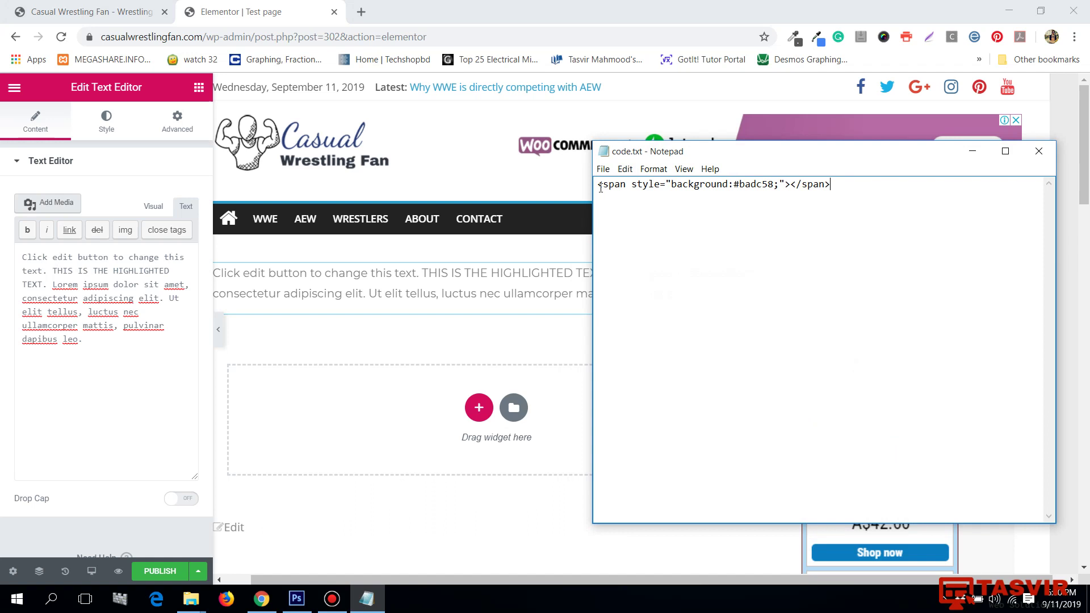
{"action": "left_click_drag", "start_coordinate": [707, 185], "coordinate": [791, 186]}
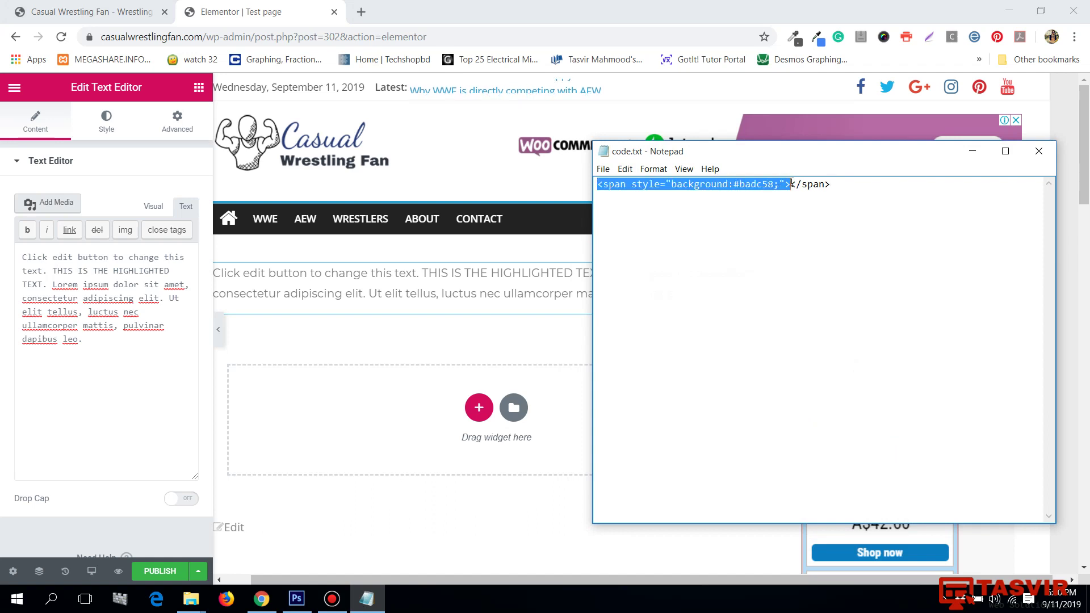
{"action": "right_click", "coordinate": [771, 185]}
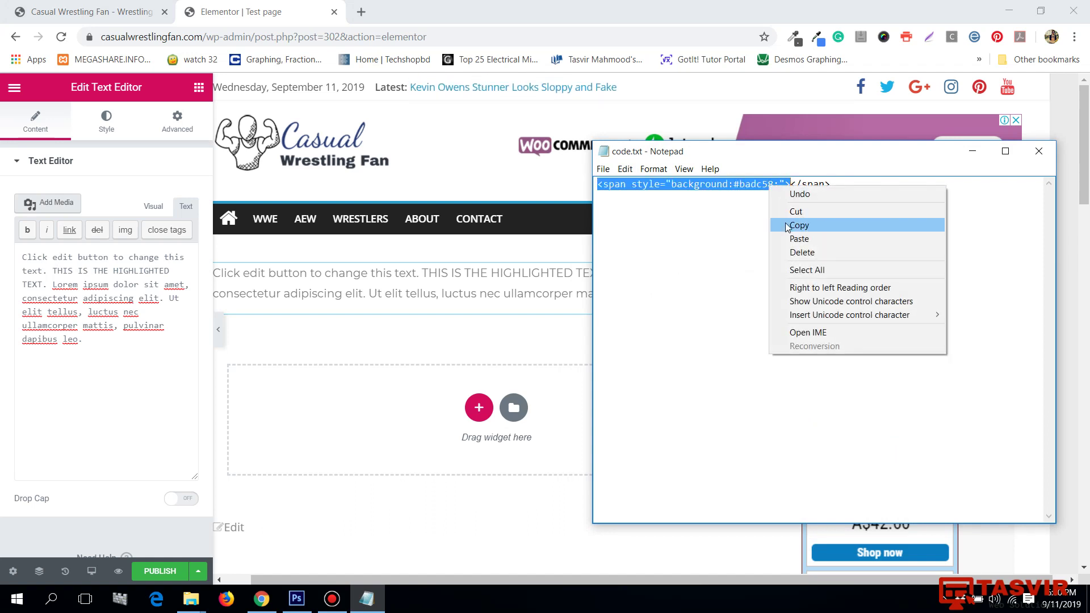
{"action": "left_click", "coordinate": [786, 231]}
{"action": "left_click", "coordinate": [971, 152]}
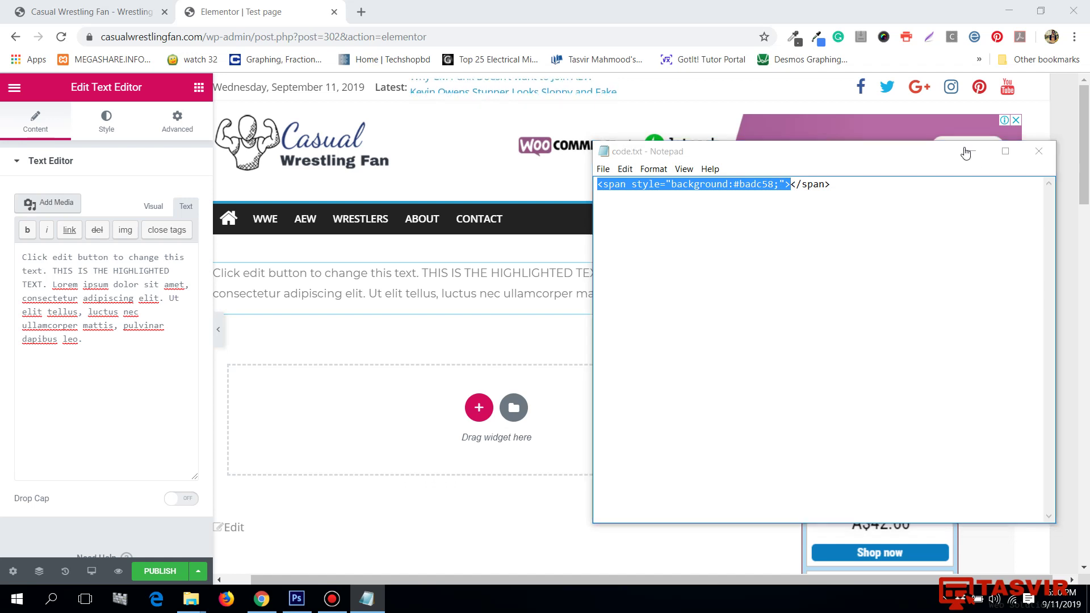
{"action": "right_click", "coordinate": [52, 271]}
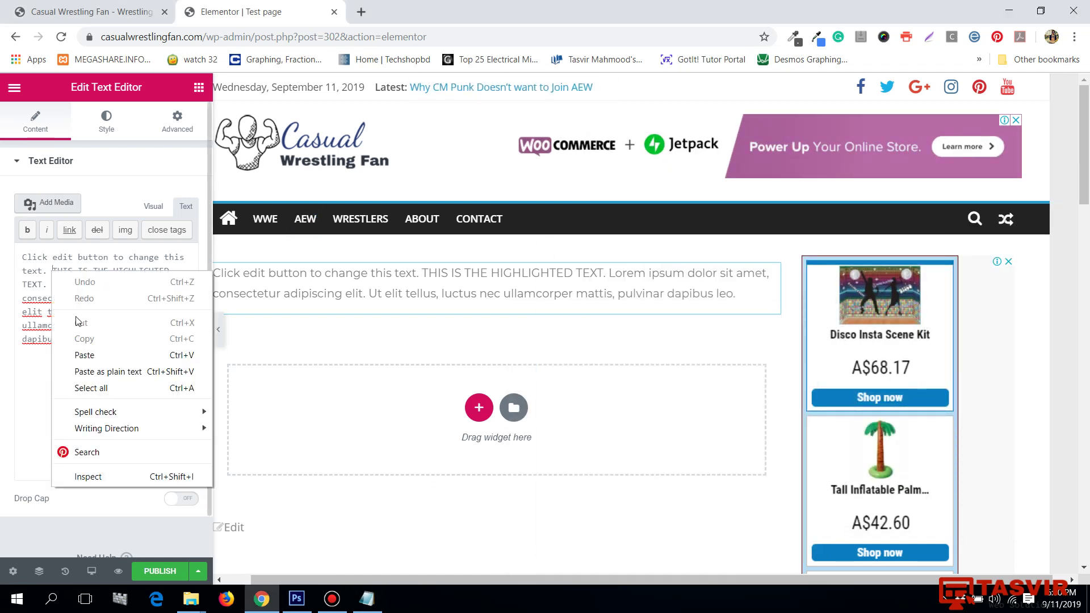
{"action": "left_click", "coordinate": [84, 356]}
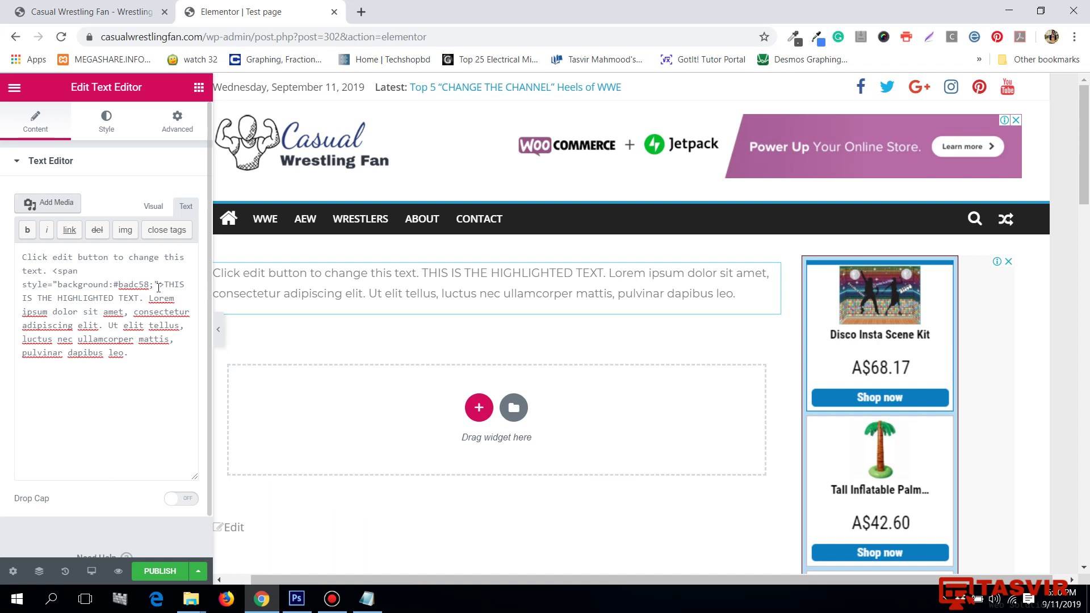
Copy the closing </span> tag from code.txt and paste it after HIGHLIGHTED TEXT
{"action": "left_click", "coordinate": [367, 599]}
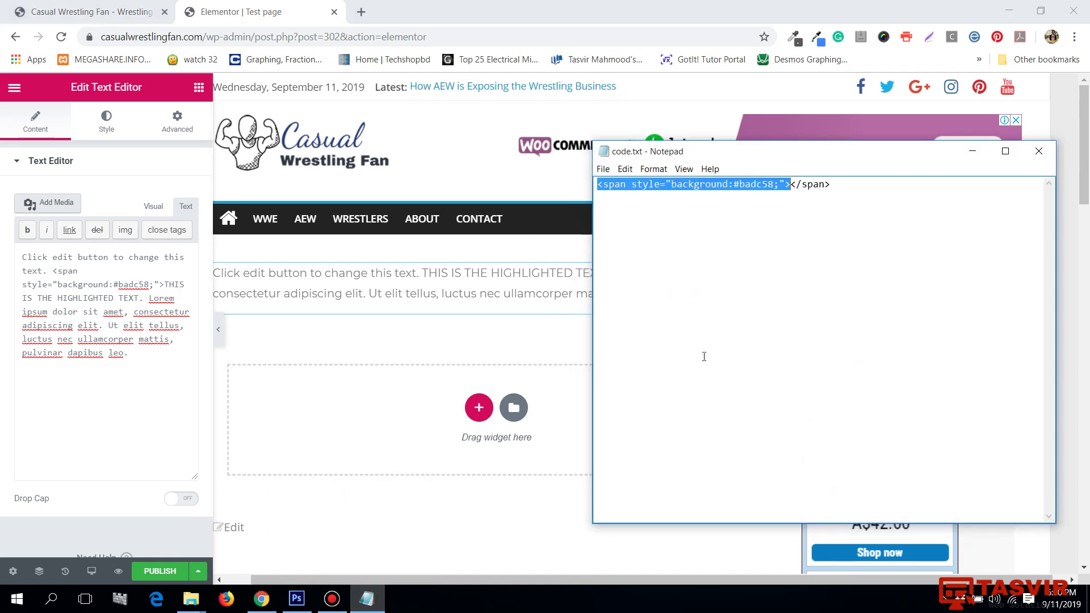
{"action": "left_click", "coordinate": [801, 184]}
{"action": "right_click", "coordinate": [823, 184]}
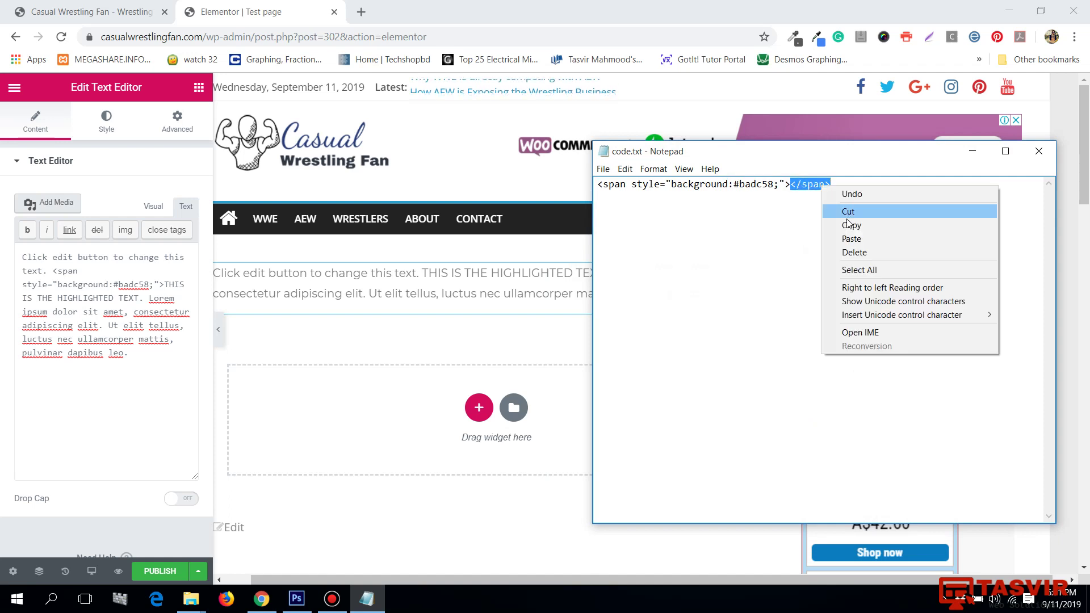
{"action": "left_click", "coordinate": [846, 225]}
{"action": "left_click", "coordinate": [972, 152]}
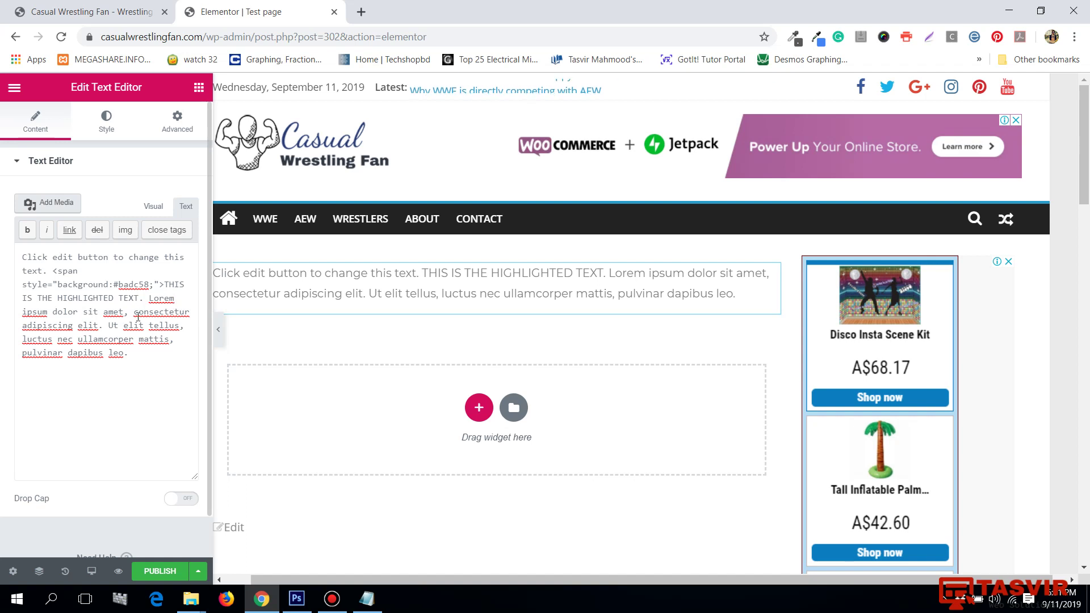
{"action": "key", "text": "ctrl+v"}
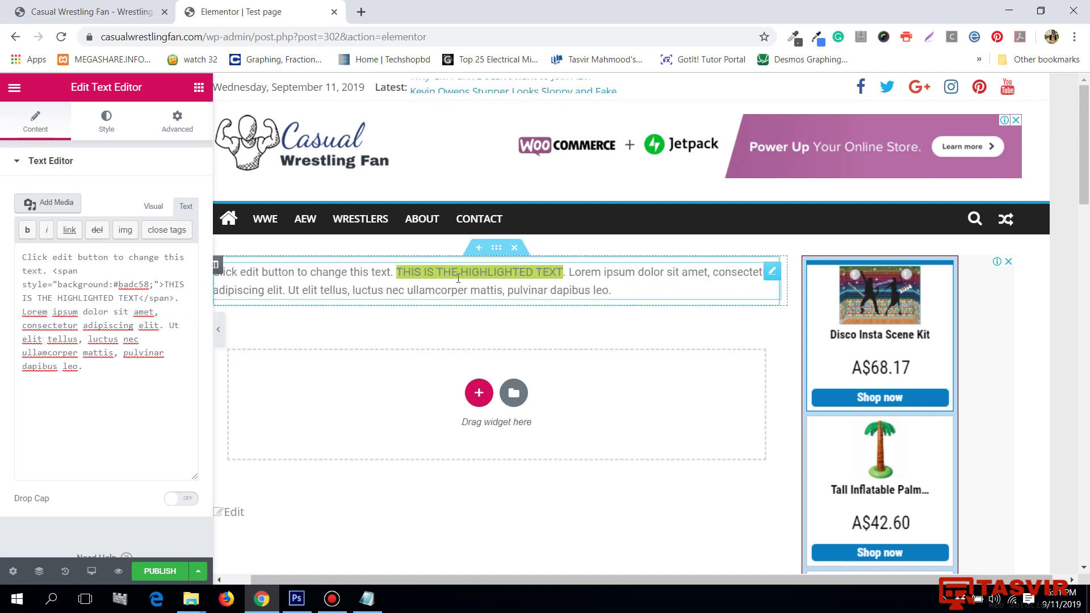
Return to Visual view and drag a new Text Editor widget below the first paragraph
{"action": "left_click", "coordinate": [158, 210]}
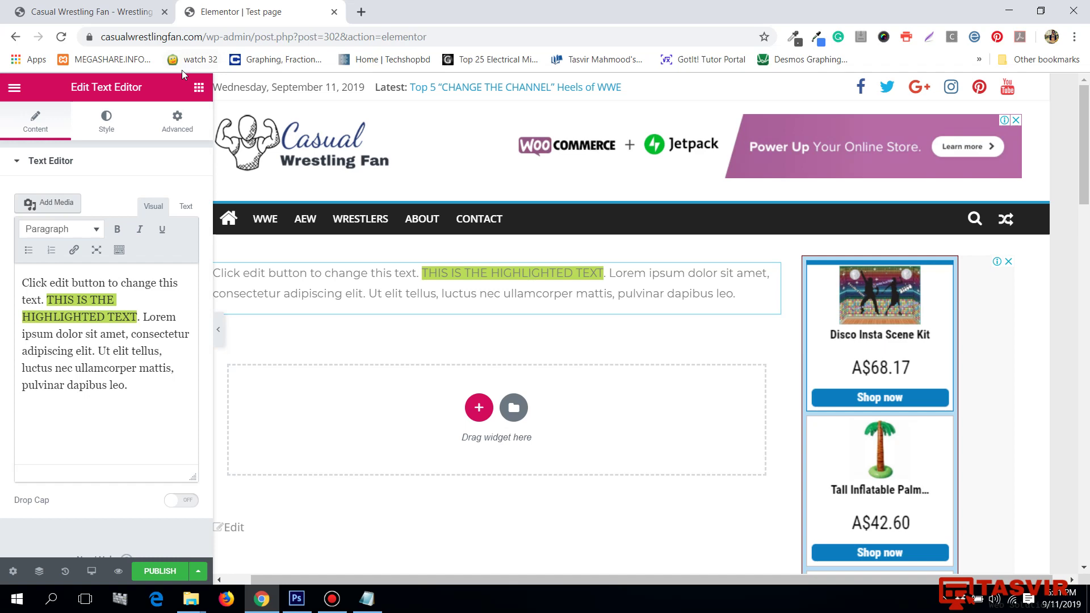
{"action": "left_click", "coordinate": [199, 87]}
{"action": "left_click_drag", "start_coordinate": [149, 274], "coordinate": [523, 316]}
{"action": "left_click", "coordinate": [476, 343]}
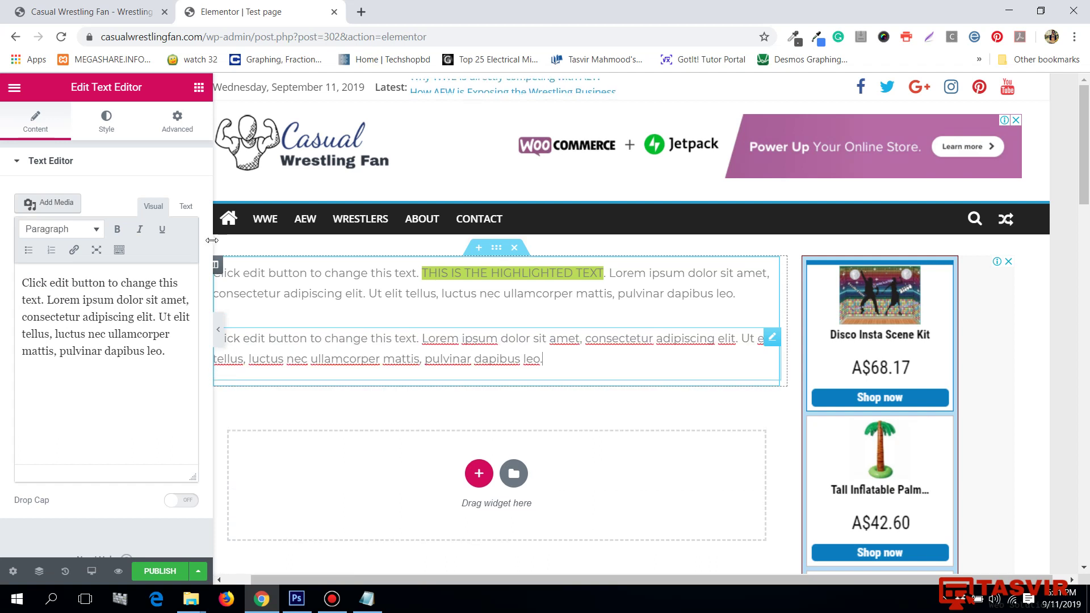
{"action": "left_click_drag", "start_coordinate": [552, 359], "coordinate": [313, 339]}
Show the new Text Editor widget's Advanced settings
{"action": "left_click", "coordinate": [117, 119]}
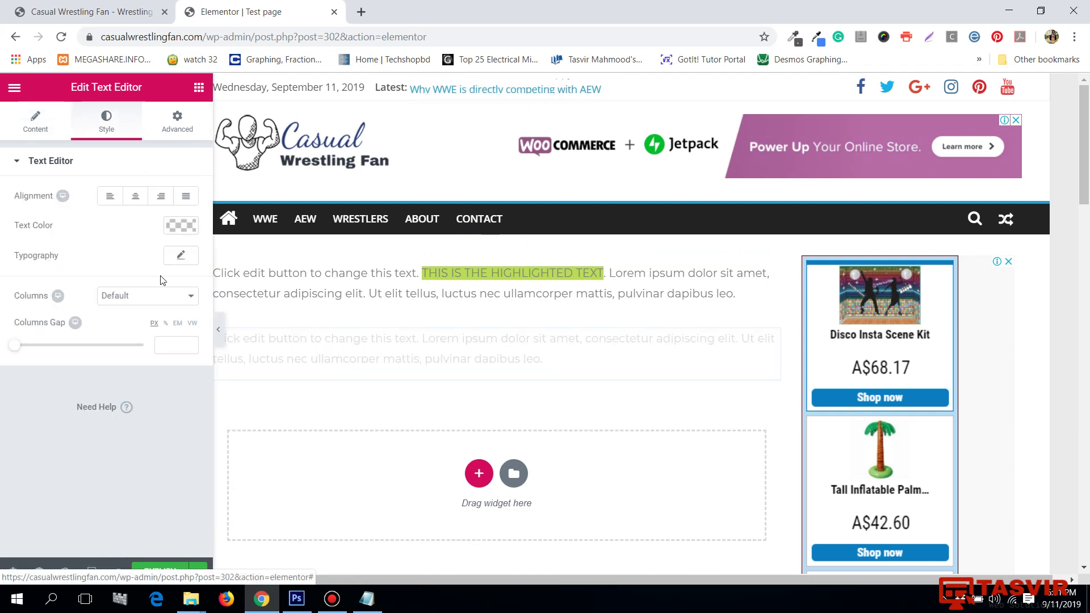
{"action": "left_click", "coordinate": [177, 120]}
{"action": "scroll", "coordinate": [112, 408], "scroll_direction": "down", "scroll_amount": 3}
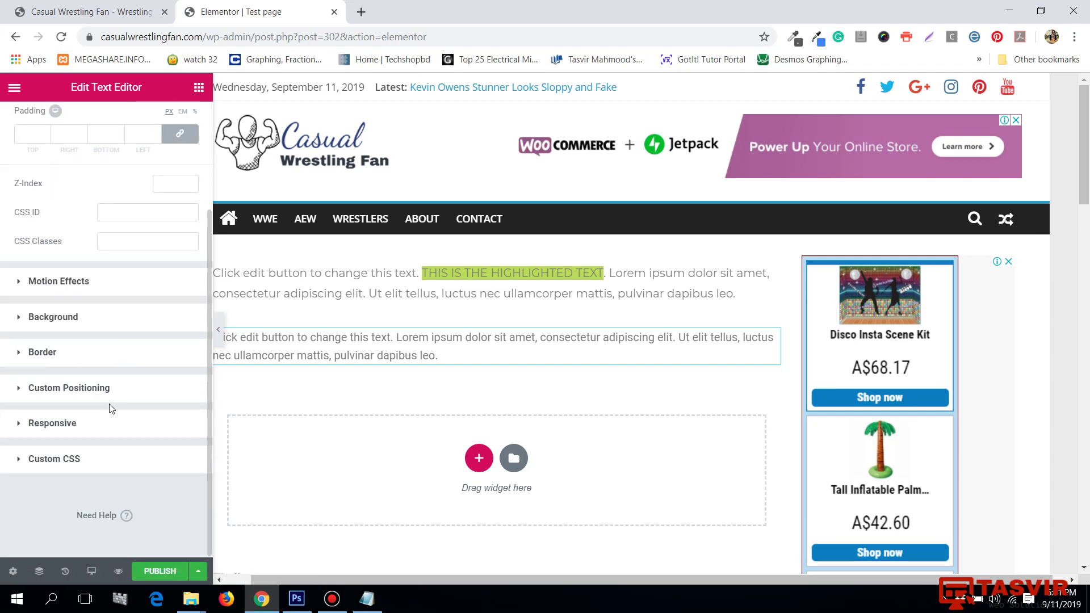
{"action": "scroll", "coordinate": [176, 208], "scroll_direction": "up", "scroll_amount": 3}
{"action": "left_click", "coordinate": [284, 280]}
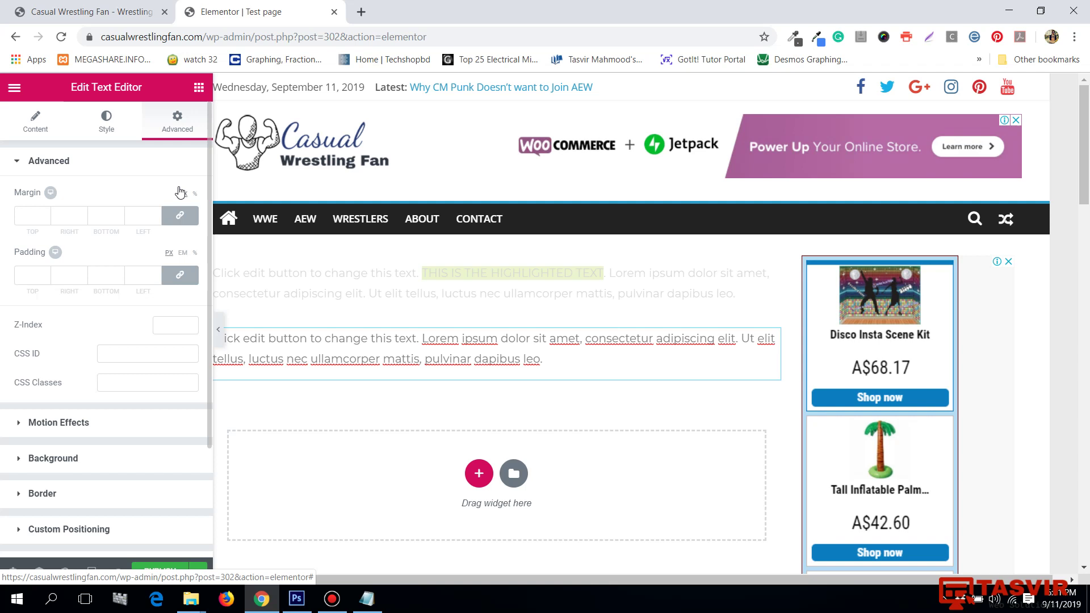
{"action": "scroll", "coordinate": [131, 449], "scroll_direction": "down", "scroll_amount": 2}
Set the block's background to Classic with the green #61ce70 colour
{"action": "left_click", "coordinate": [109, 370]}
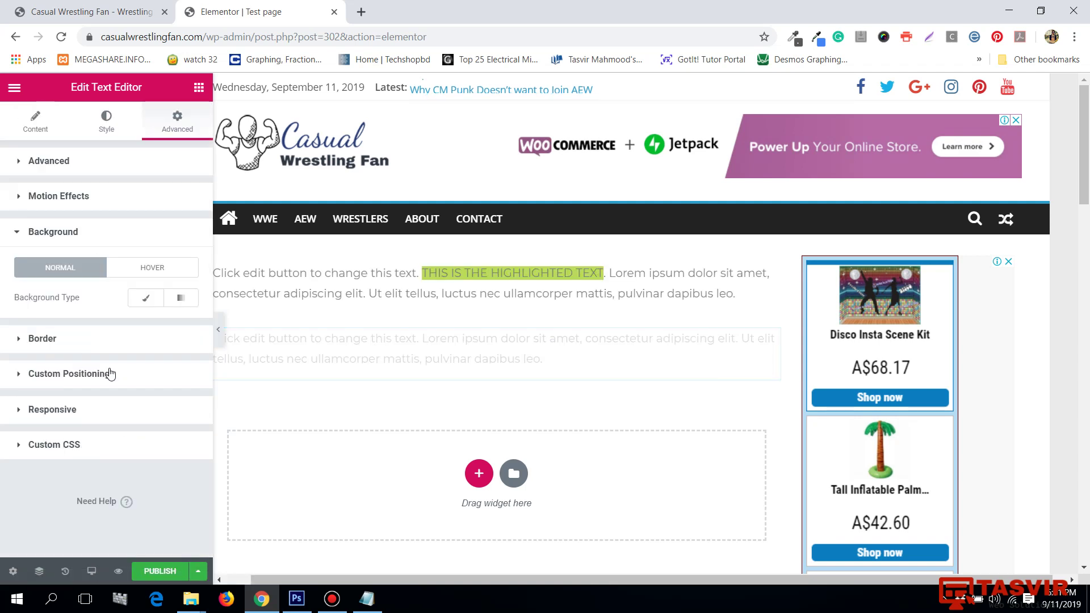
{"action": "left_click", "coordinate": [146, 297]}
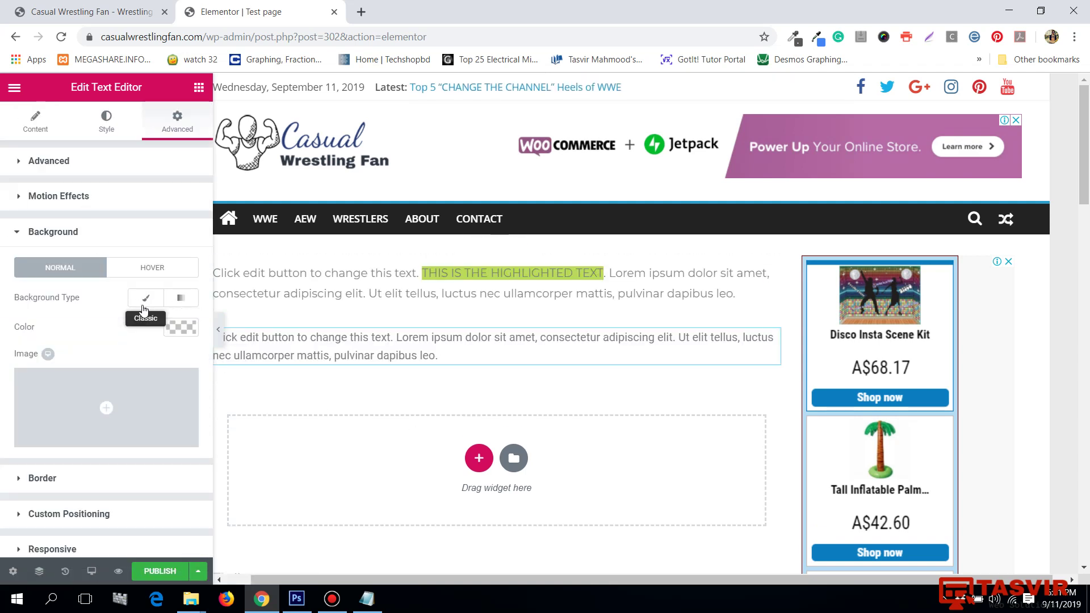
{"action": "left_click", "coordinate": [182, 327]}
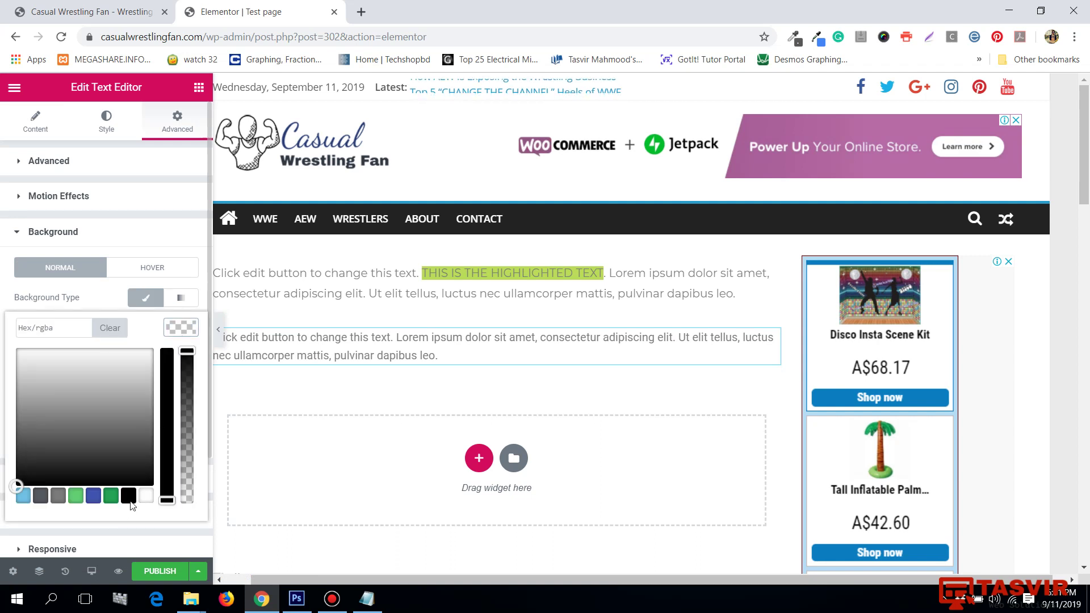
{"action": "left_click", "coordinate": [75, 496]}
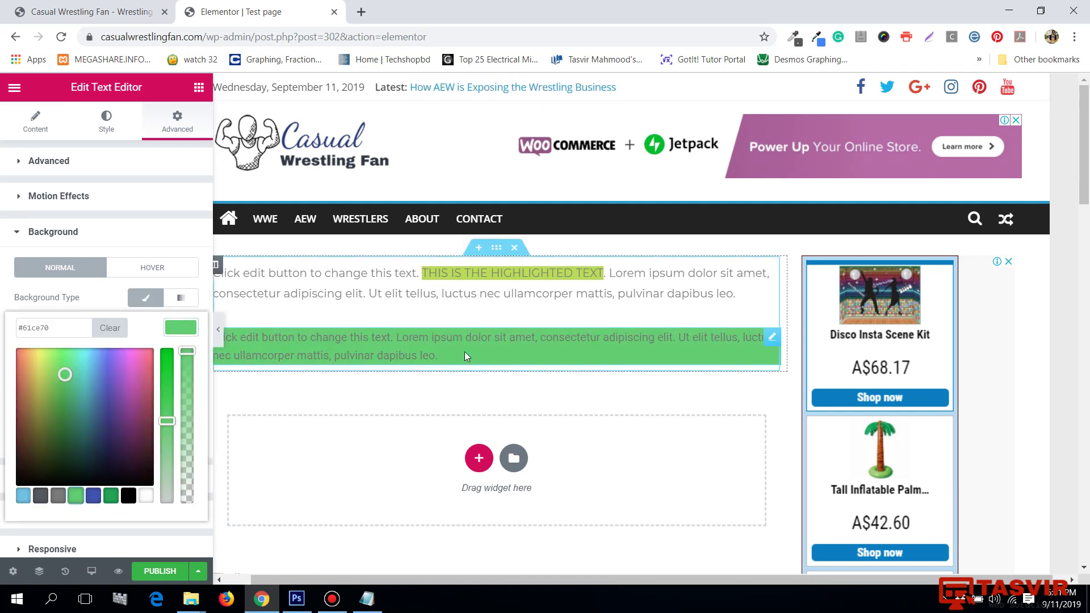
Type the random letters 'dsgsdgsdgdg' at the end of the green block's paragraph
{"action": "double_click", "coordinate": [465, 353]}
{"action": "left_click", "coordinate": [607, 359]}
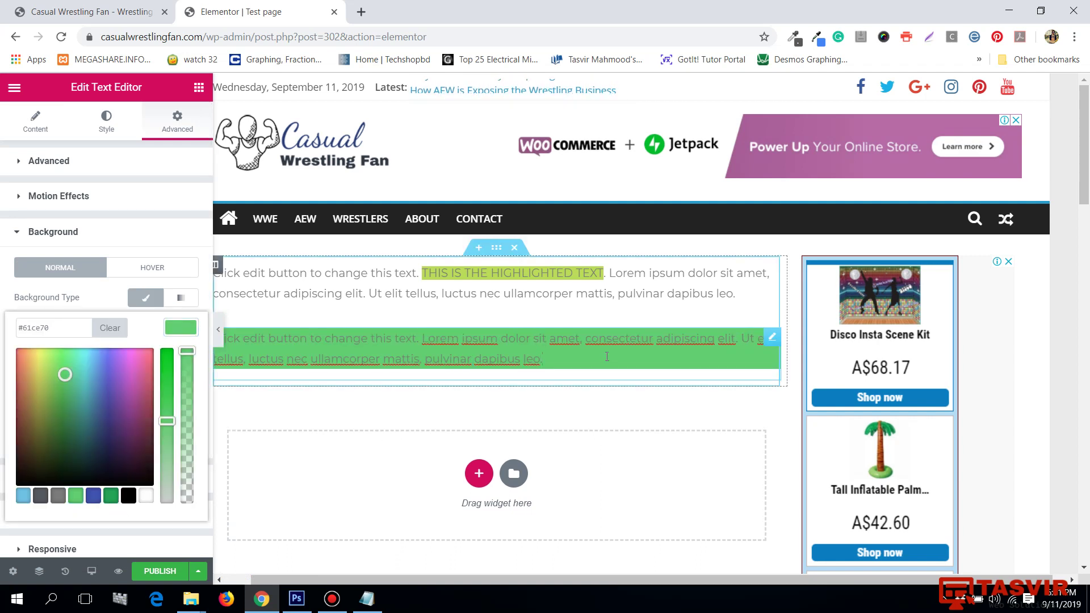
{"action": "type", "text": "dsgsdgsdgdgdfgdfgdfgxfg"}
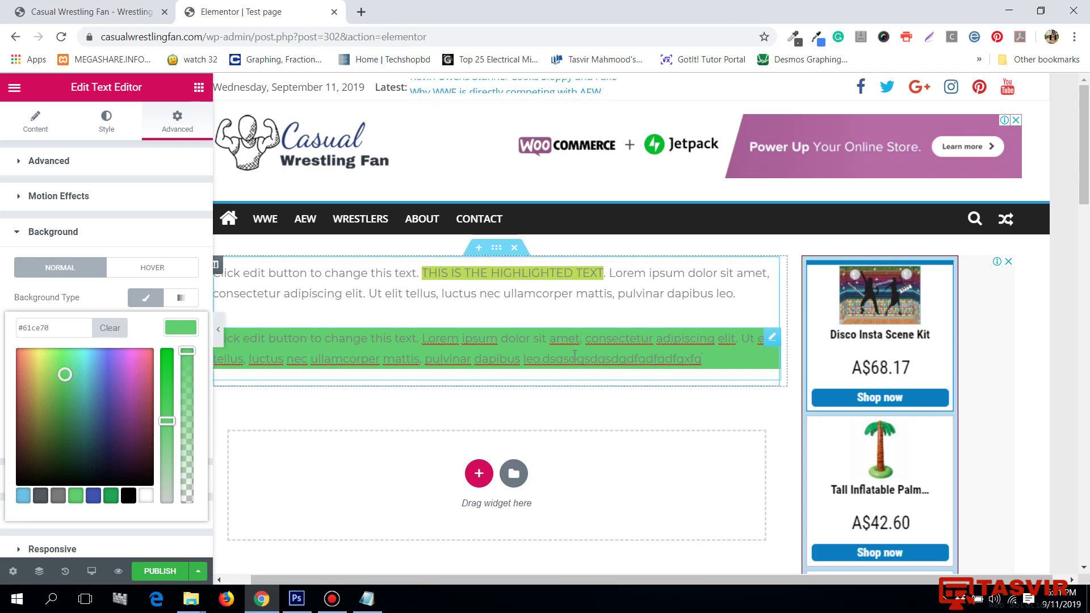
{"action": "left_click_drag", "start_coordinate": [421, 339], "coordinate": [734, 337]}
{"action": "left_click", "coordinate": [653, 358]}
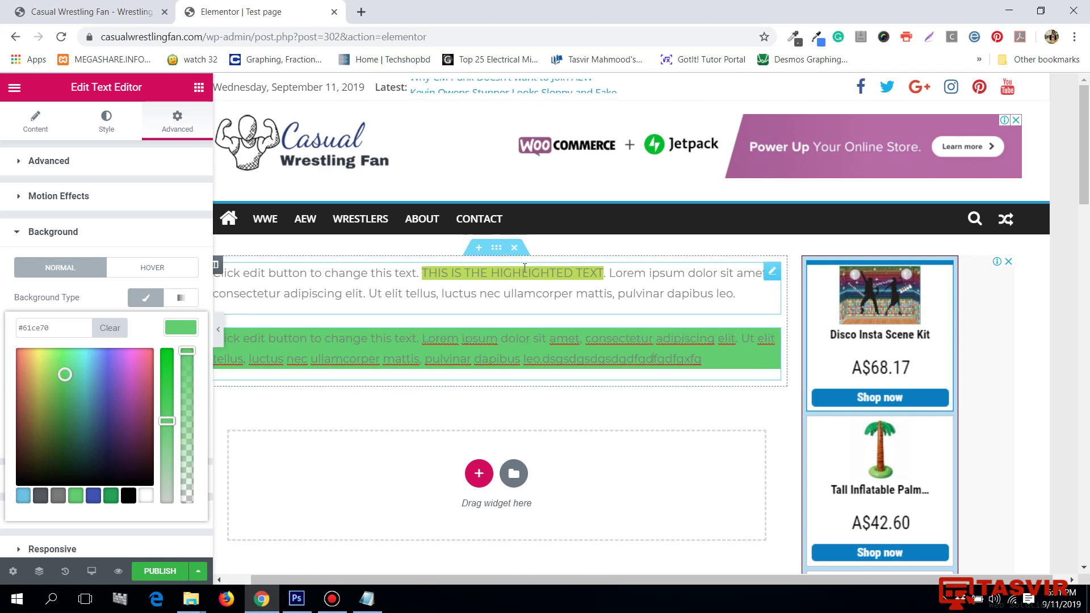
Delete the green widget and type 'text. THIS IS THE HIGHLIGHTED TEXT' at the first paragraph's end
{"action": "right_click", "coordinate": [773, 336]}
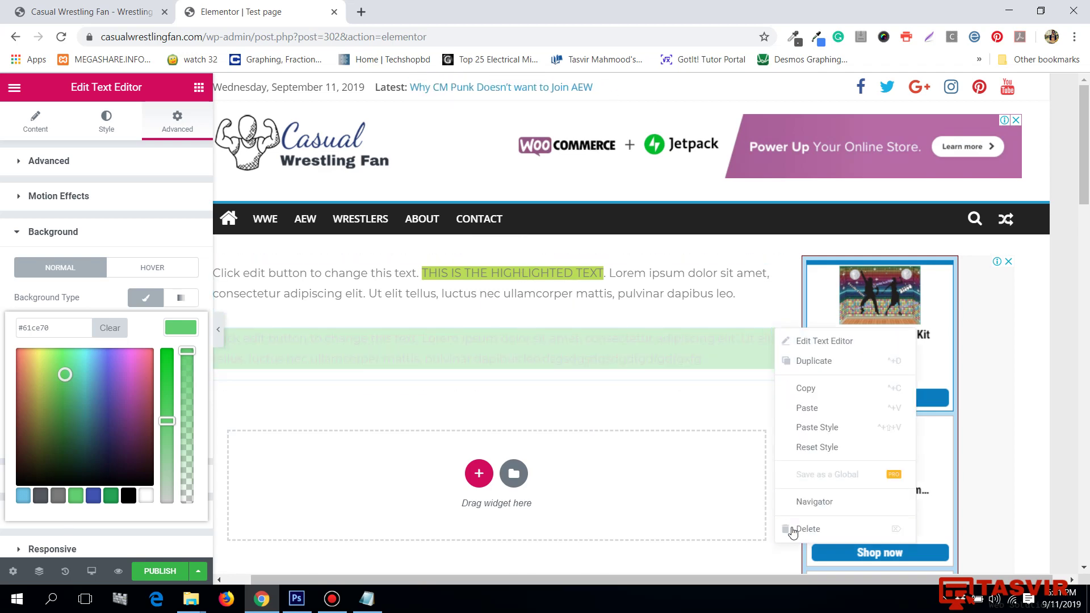
{"action": "left_click", "coordinate": [799, 526]}
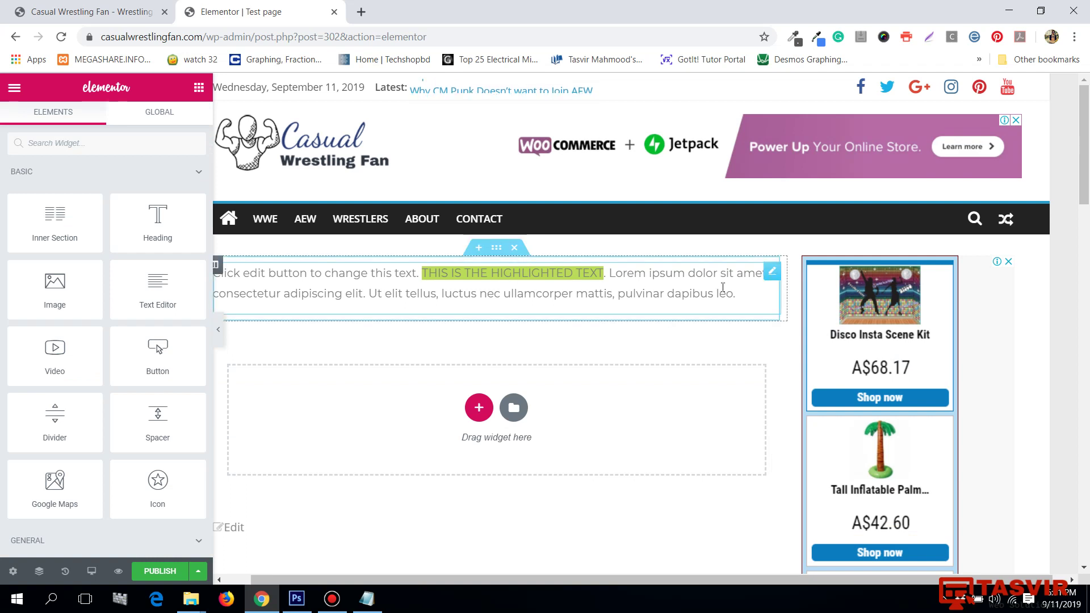
{"action": "left_click", "coordinate": [773, 275]}
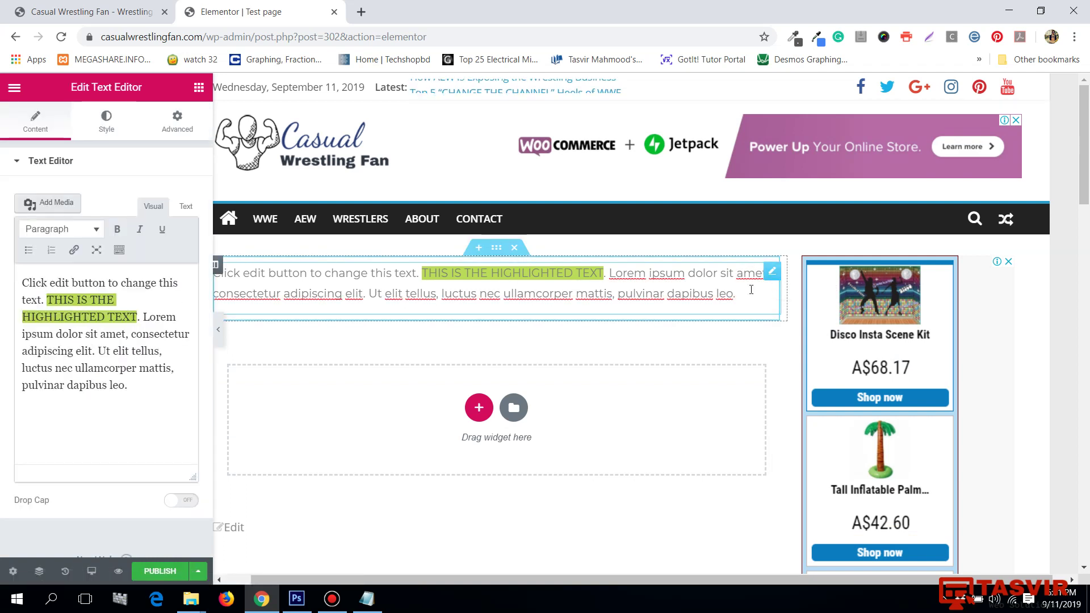
{"action": "type", "text": "text. T"}
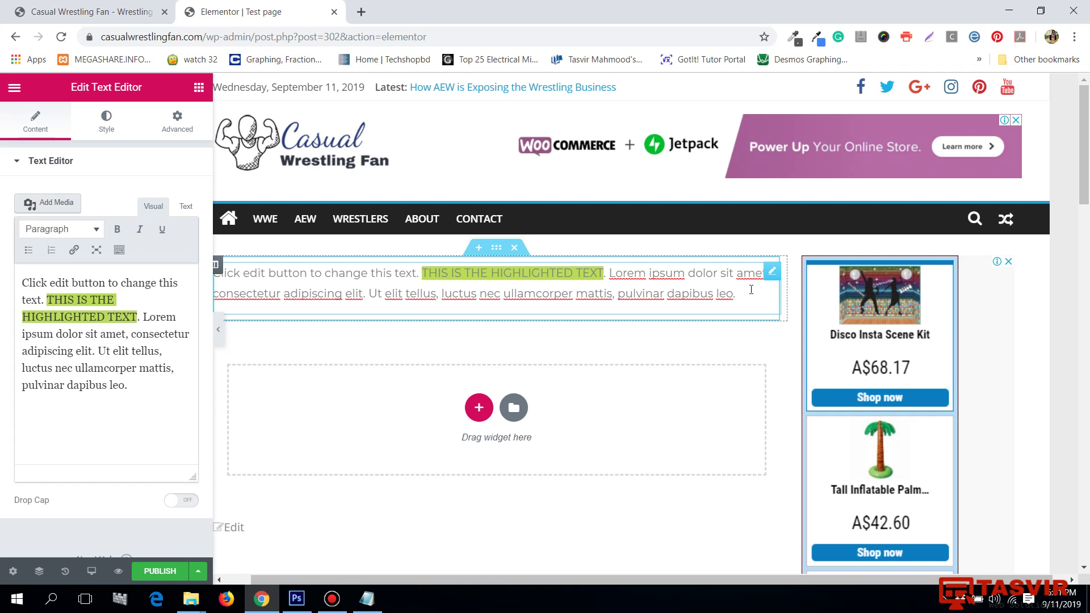
{"action": "type", "text": "HIS IS THE H"}
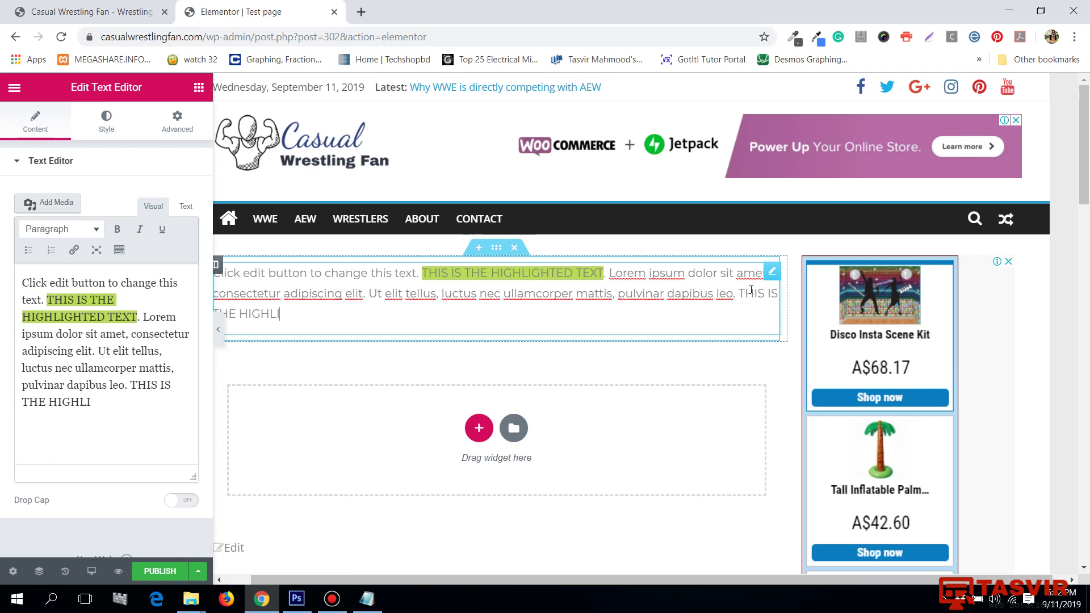
{"action": "type", "text": "IGHLIGHTED TEXT."}
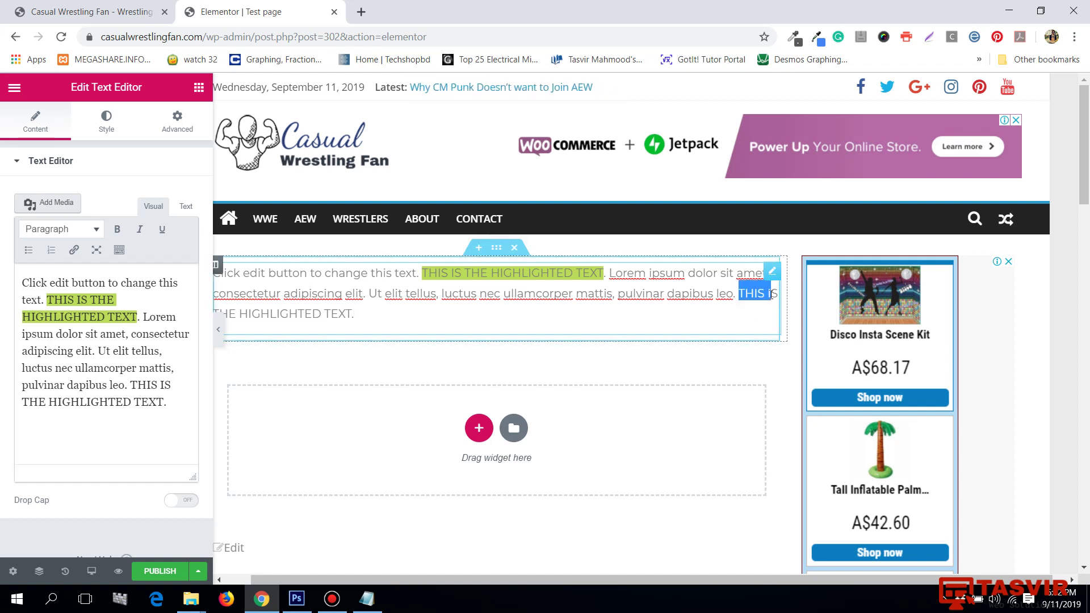
{"action": "left_click_drag", "start_coordinate": [775, 299], "coordinate": [570, 340]}
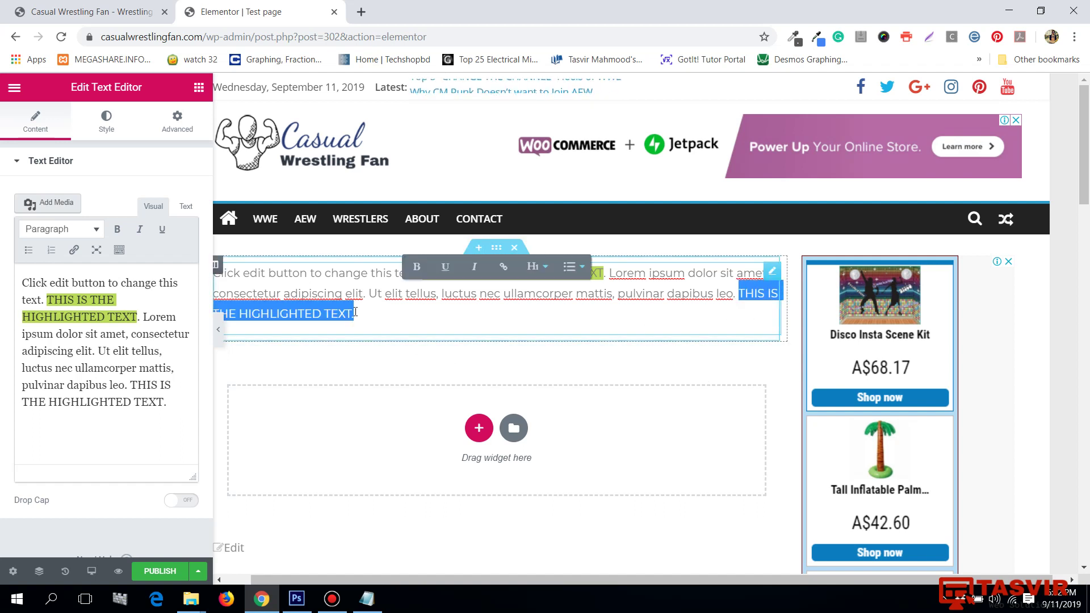
{"action": "left_click", "coordinate": [430, 312]}
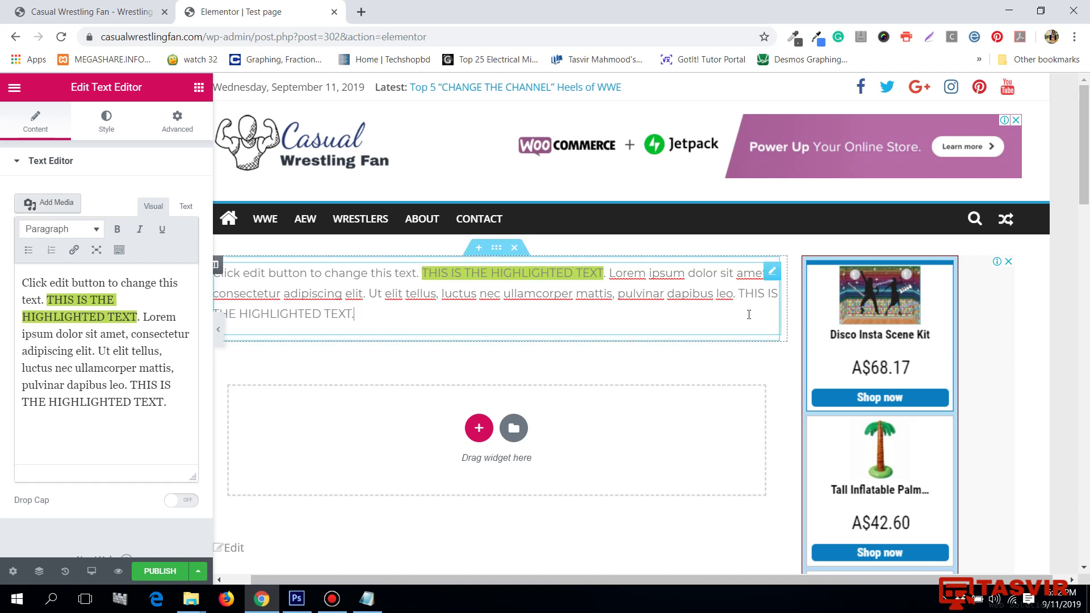
Copy the #badc58 opening span tag and paste it before the second sentence in HTML view
{"action": "left_click", "coordinate": [368, 599]}
{"action": "left_click", "coordinate": [725, 213]}
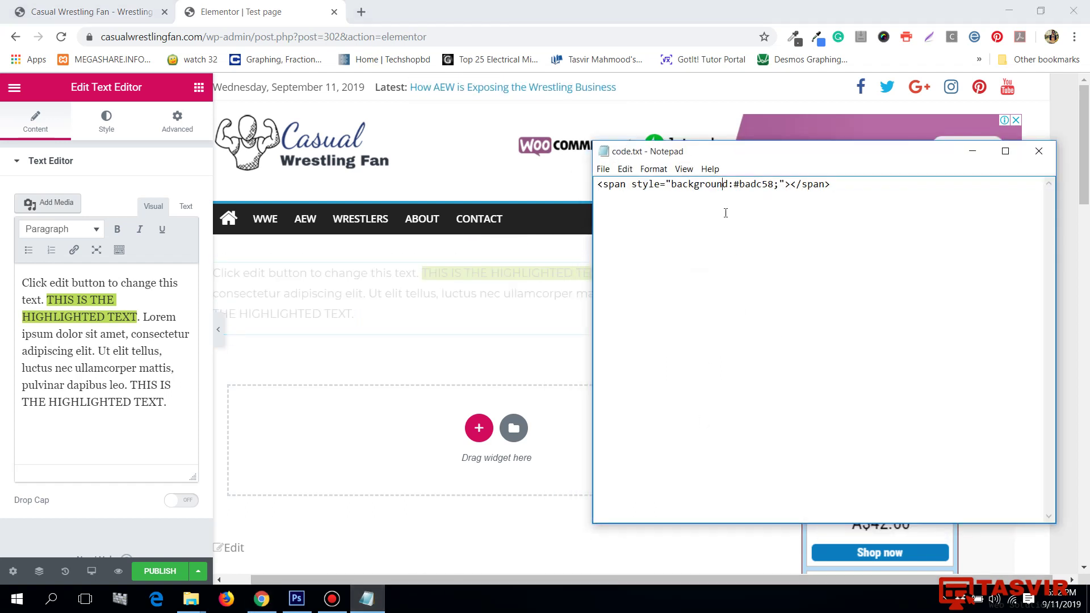
{"action": "left_click", "coordinate": [787, 184]}
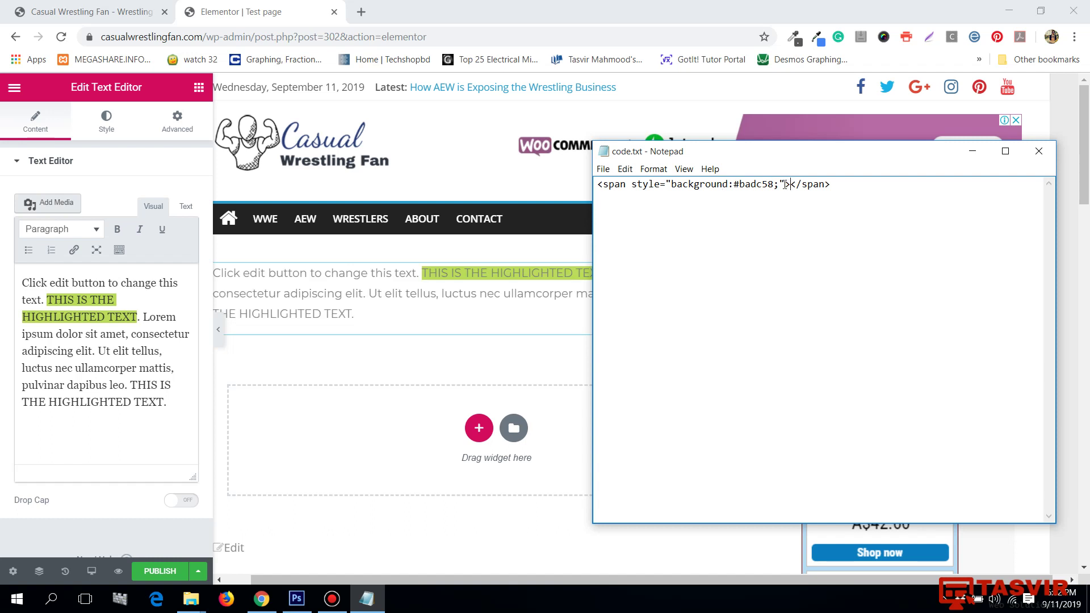
{"action": "right_click", "coordinate": [618, 185]}
{"action": "left_click", "coordinate": [681, 225]}
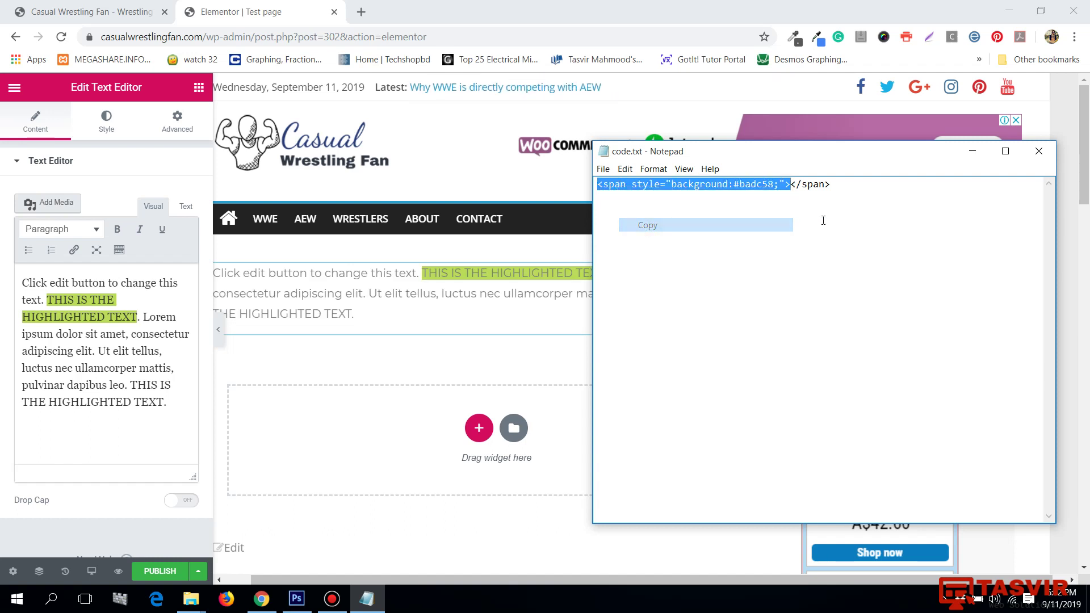
{"action": "left_click", "coordinate": [971, 152]}
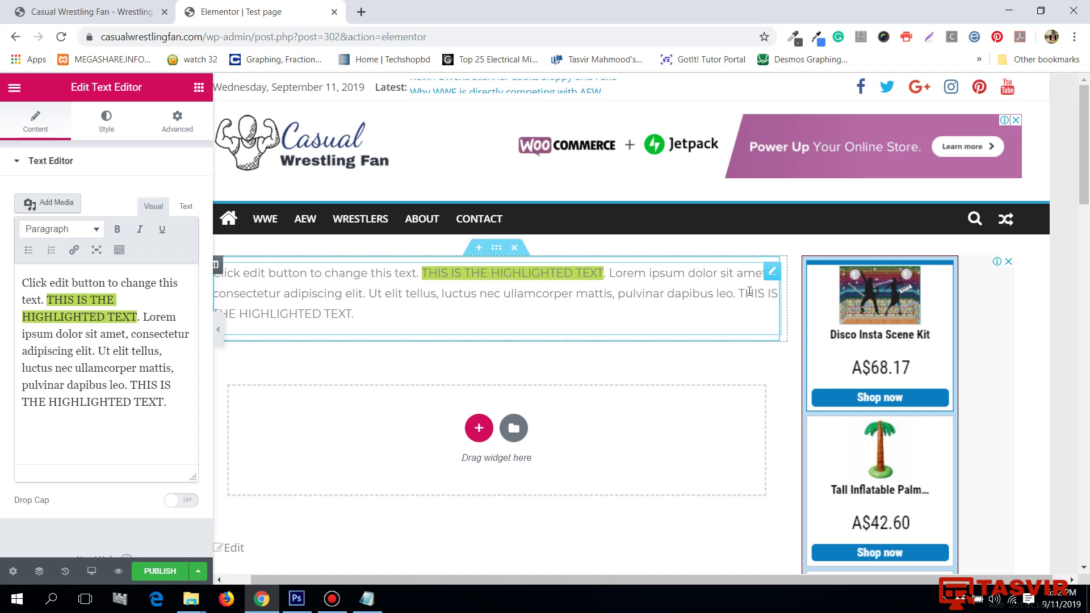
{"action": "left_click", "coordinate": [188, 207]}
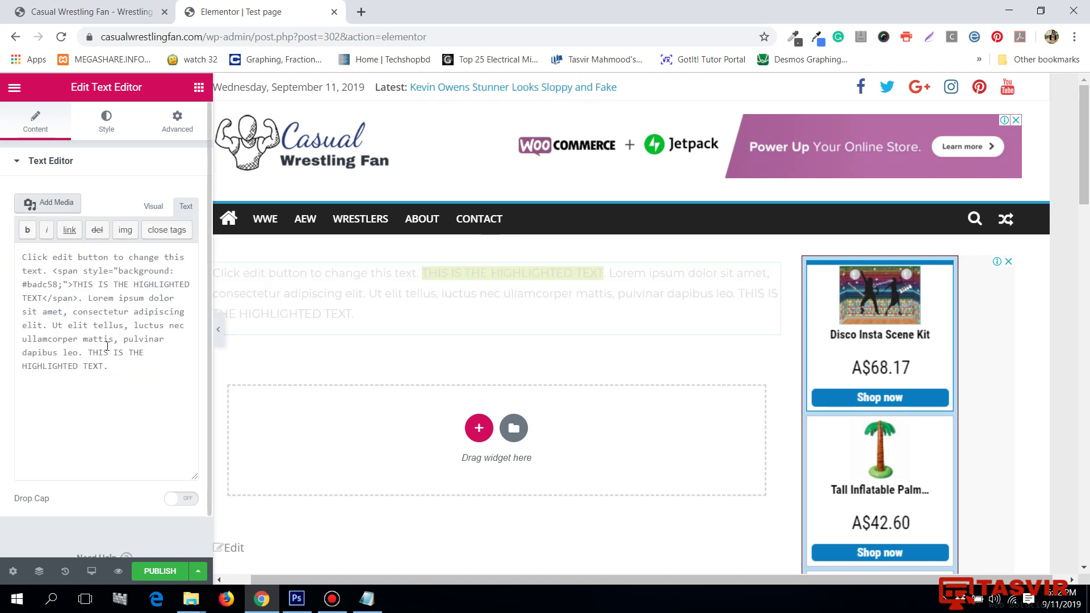
{"action": "left_click", "coordinate": [86, 364]}
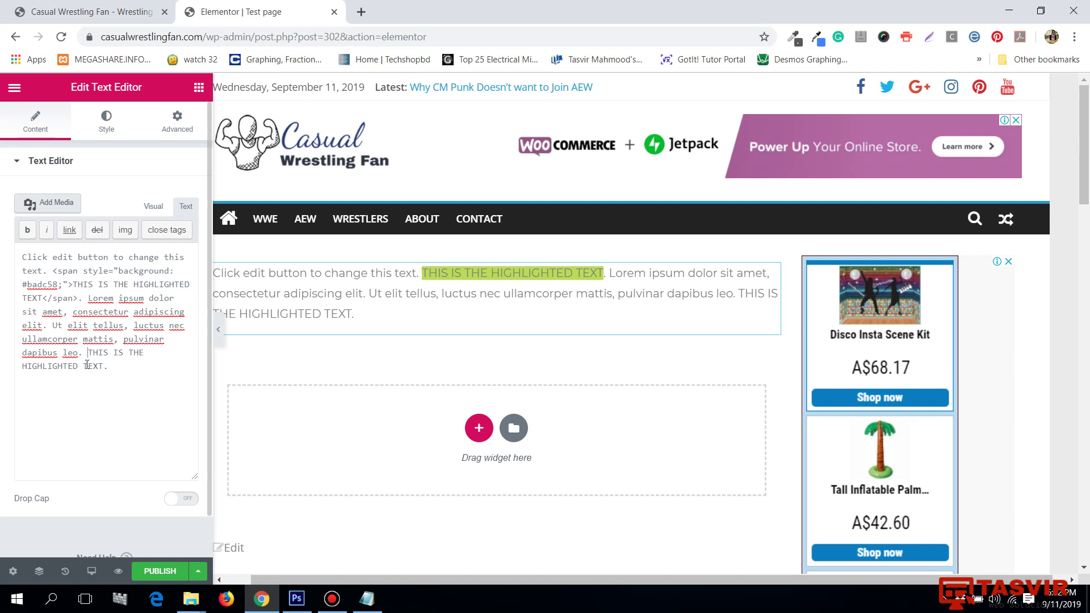
{"action": "key", "text": "ctrl+v"}
Add the closing </span> after the second sentence and return to Visual view
{"action": "left_click", "coordinate": [175, 380]}
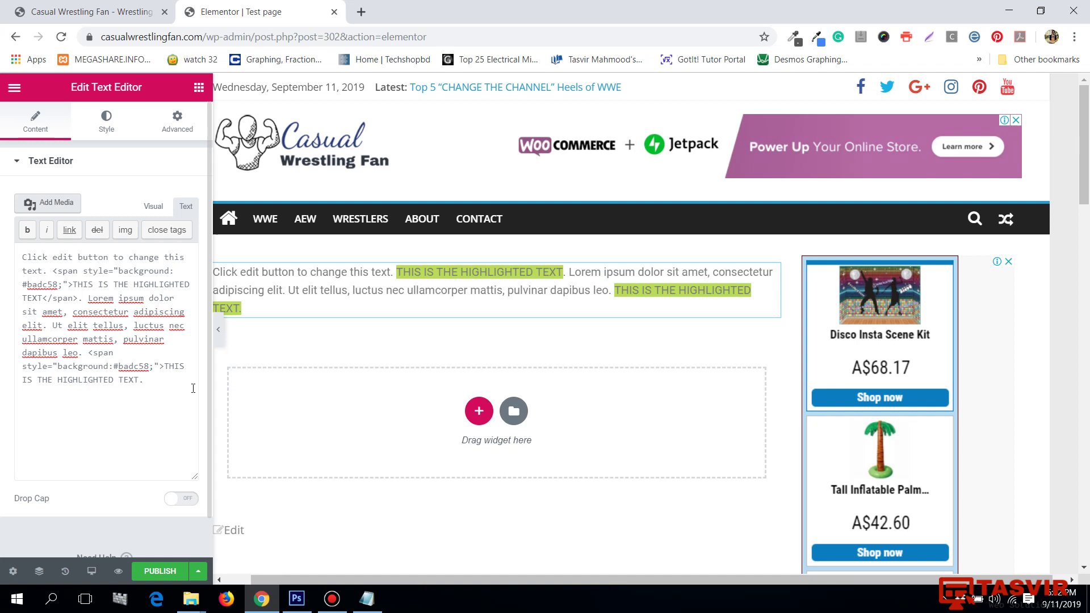
{"action": "key", "text": "alt+Tab"}
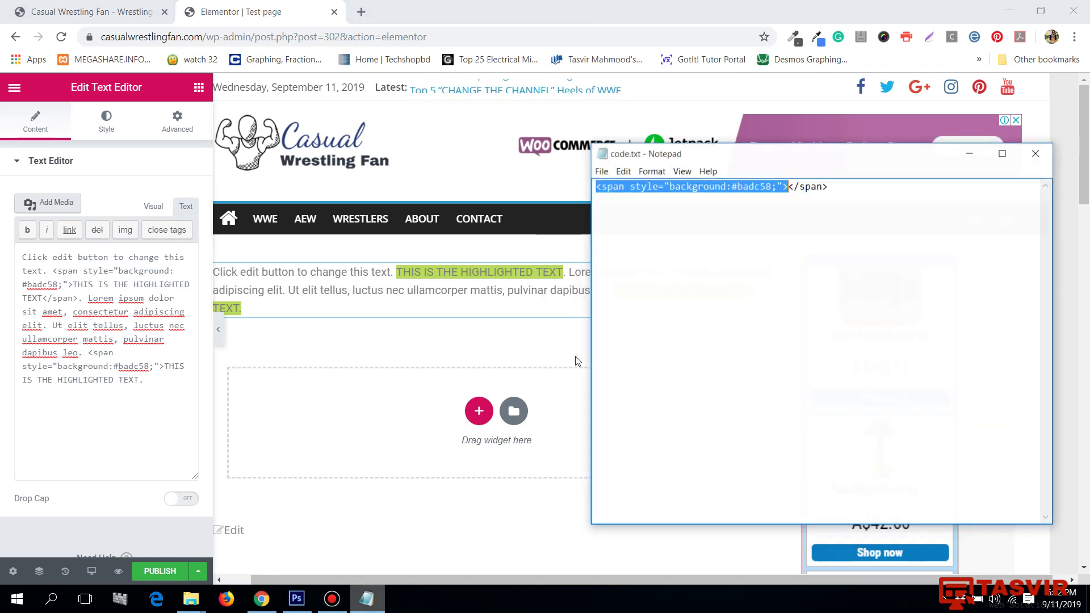
{"action": "left_click", "coordinate": [789, 209]}
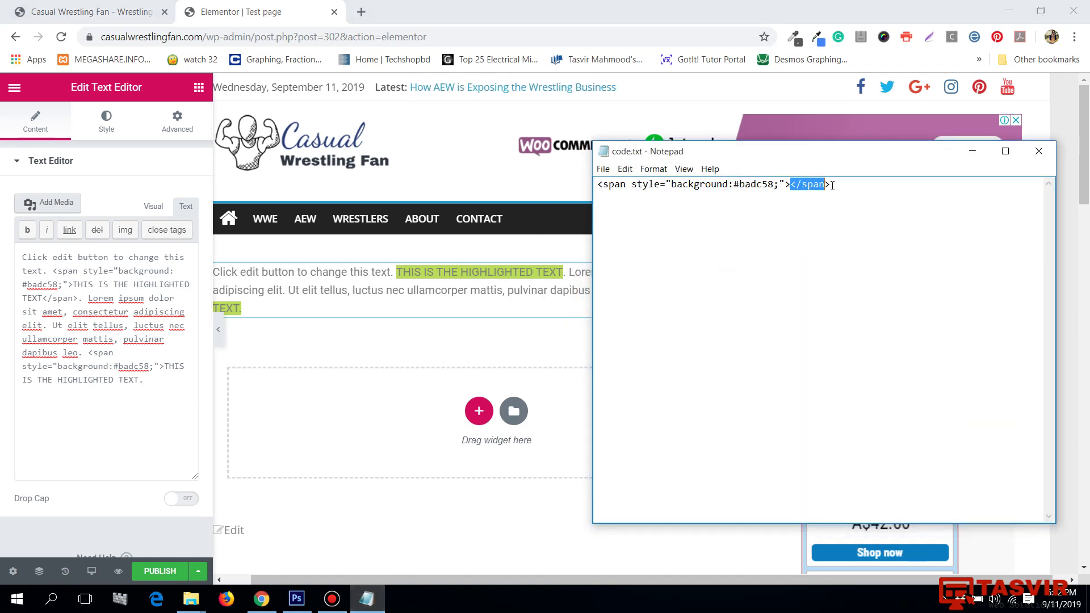
{"action": "right_click", "coordinate": [814, 193]}
{"action": "left_click", "coordinate": [840, 230]}
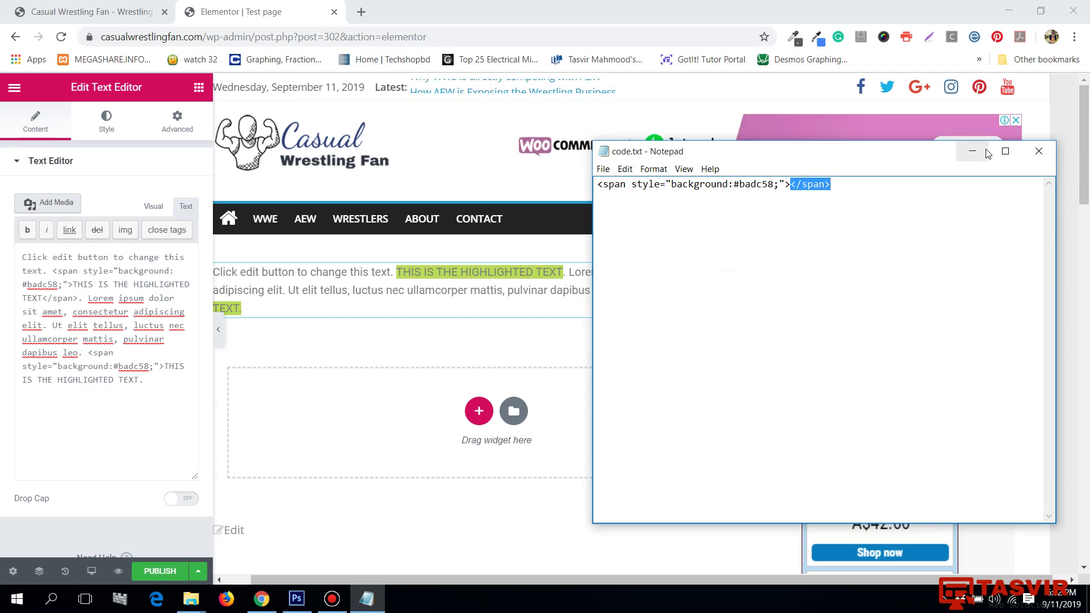
{"action": "key", "text": "alt+Tab"}
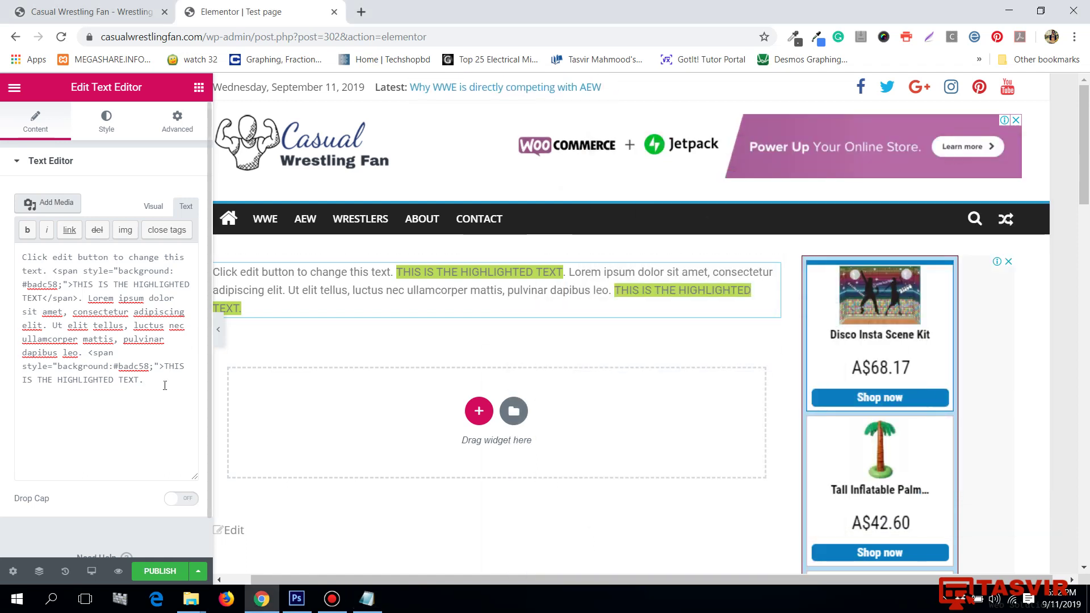
{"action": "left_click", "coordinate": [154, 208]}
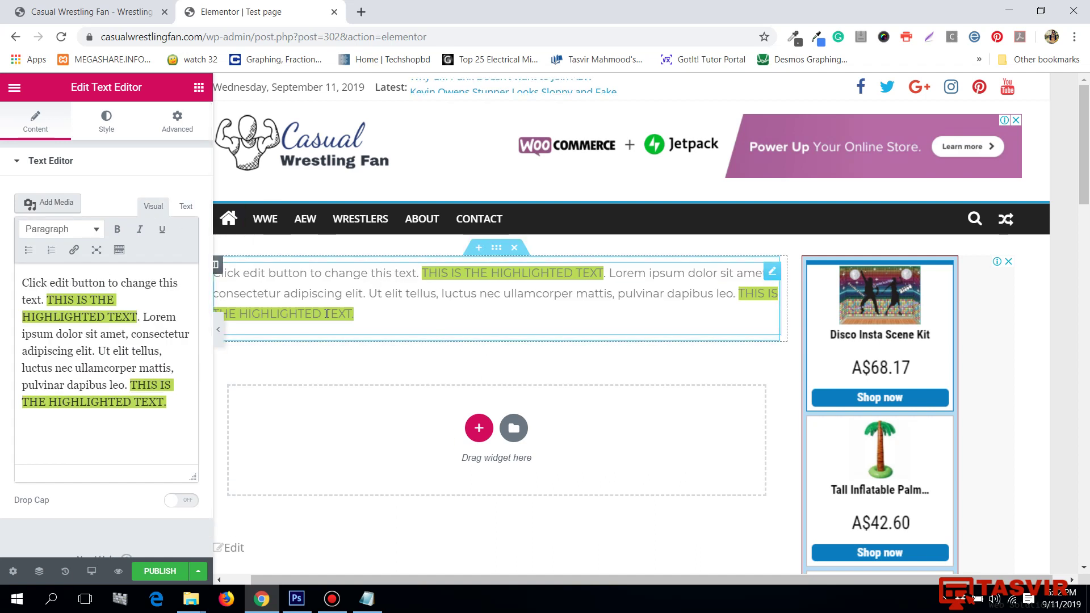
{"action": "left_click", "coordinate": [646, 306]}
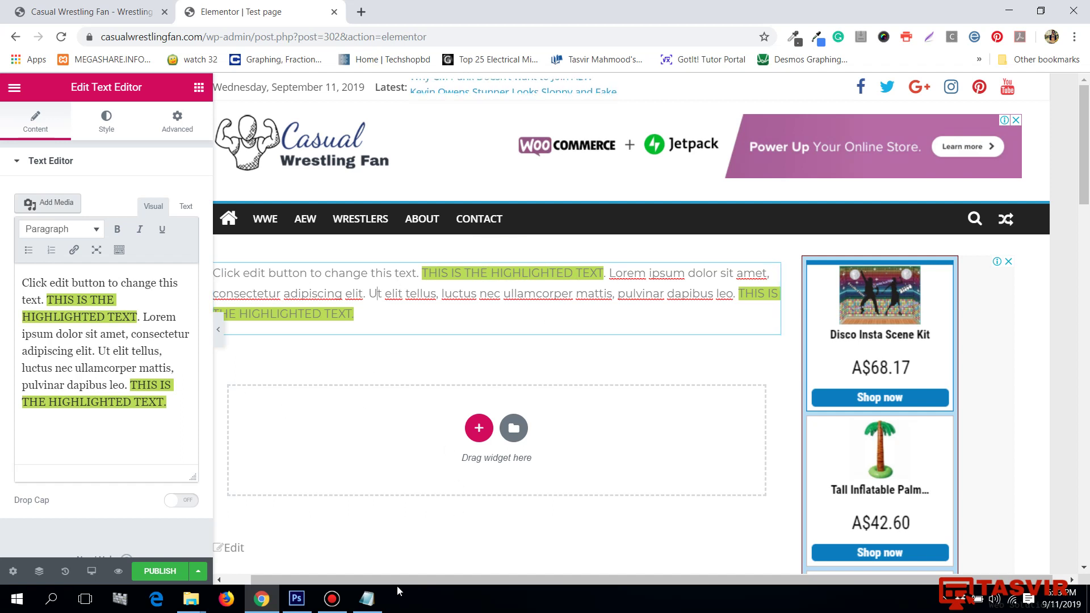
Open flatuicolors.com's Aussie Palette in a new tab, copy Turbo #f9ca24, and return to Elementor
{"action": "left_click", "coordinate": [361, 12]}
{"action": "type", "text": "fl"}
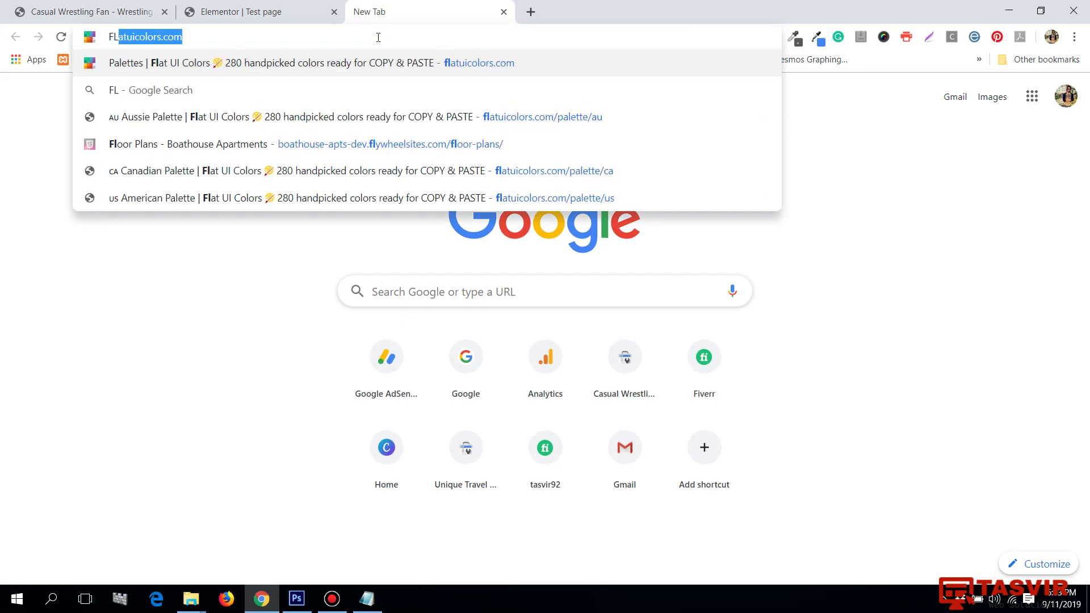
{"action": "key", "text": "BackSpace"}
{"action": "key", "text": "BackSpace"}
{"action": "key", "text": "BackSpace"}
{"action": "type", "text": "flatuicolors.com/palette/au"}
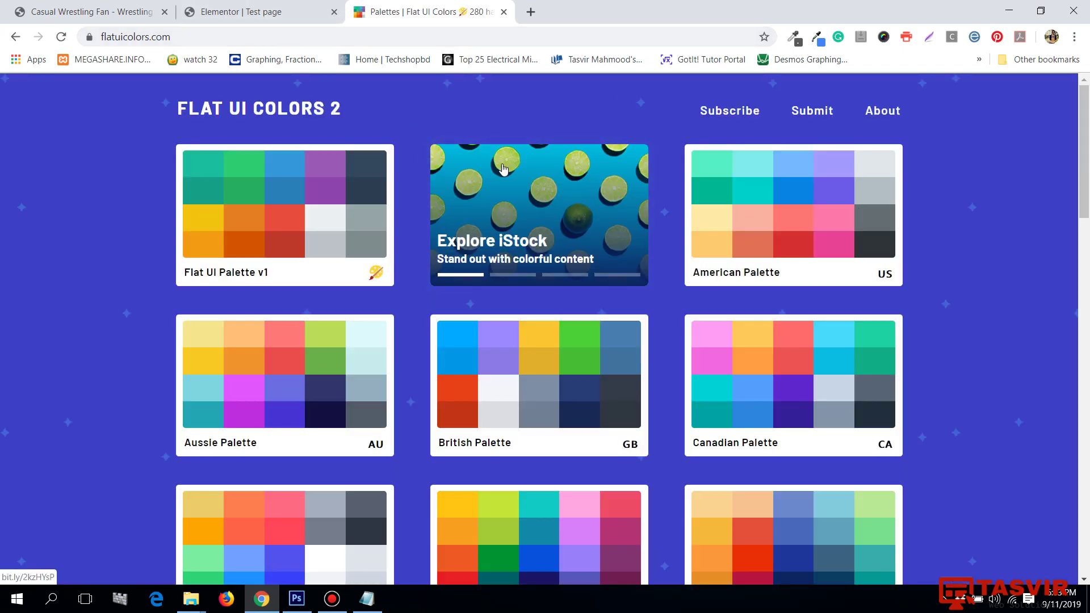
{"action": "left_click", "coordinate": [250, 365]}
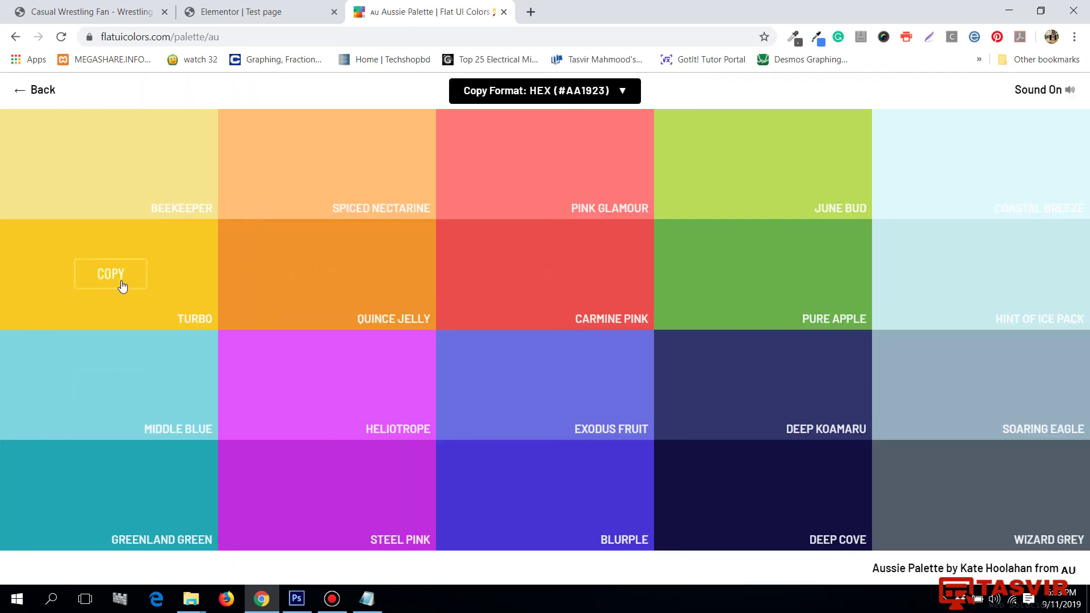
{"action": "left_click", "coordinate": [117, 273]}
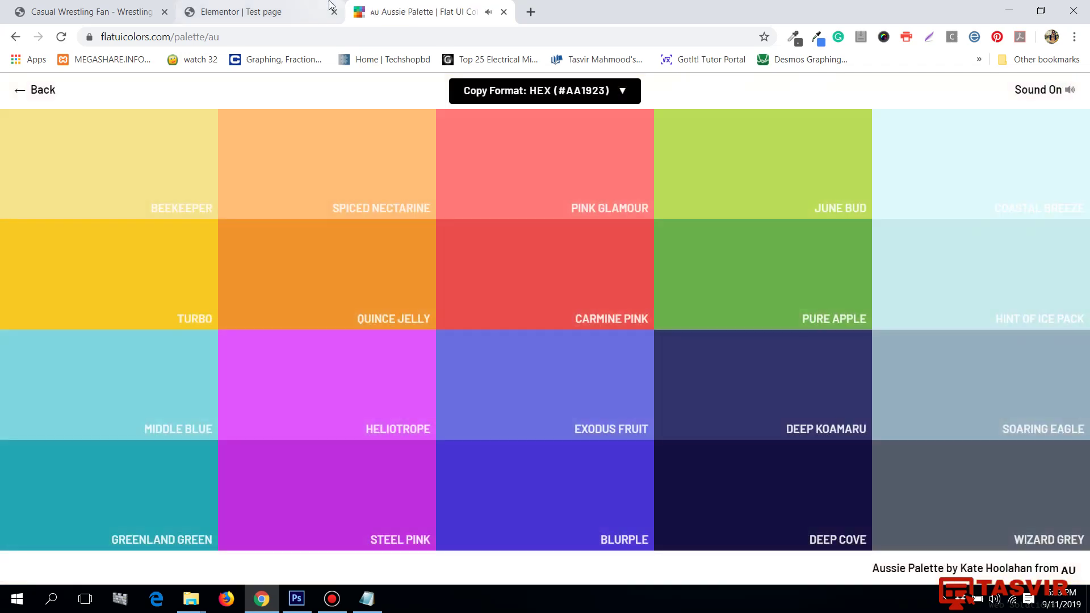
{"action": "key", "text": "ctrl+shift+Tab"}
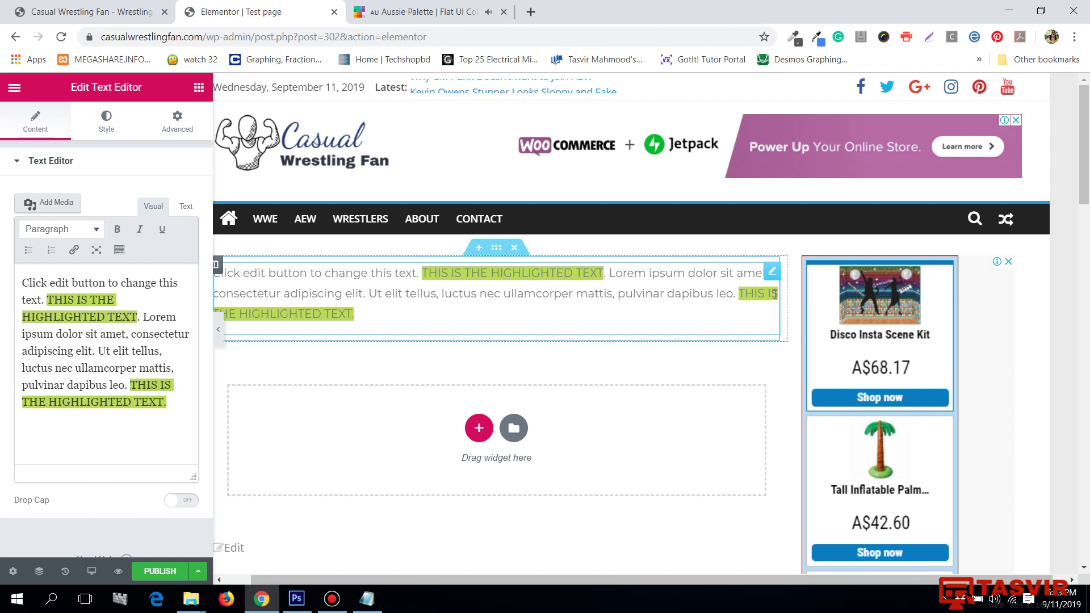
Replace #badc58 in the second span with #f9ca24, then collapse the panel to preview
{"action": "left_click", "coordinate": [183, 208]}
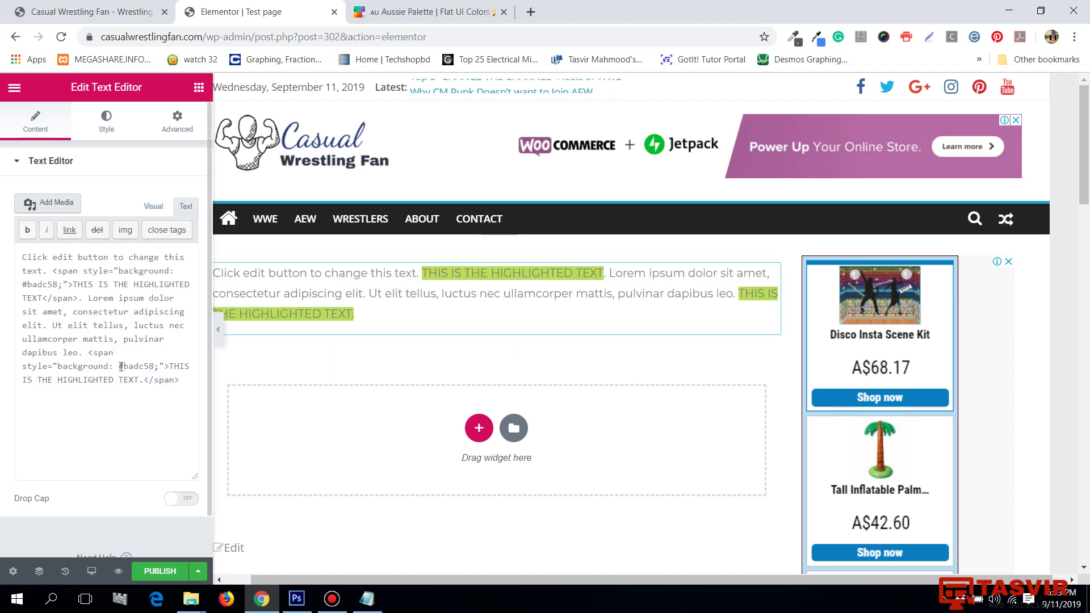
{"action": "left_click_drag", "start_coordinate": [119, 366], "coordinate": [147, 366]}
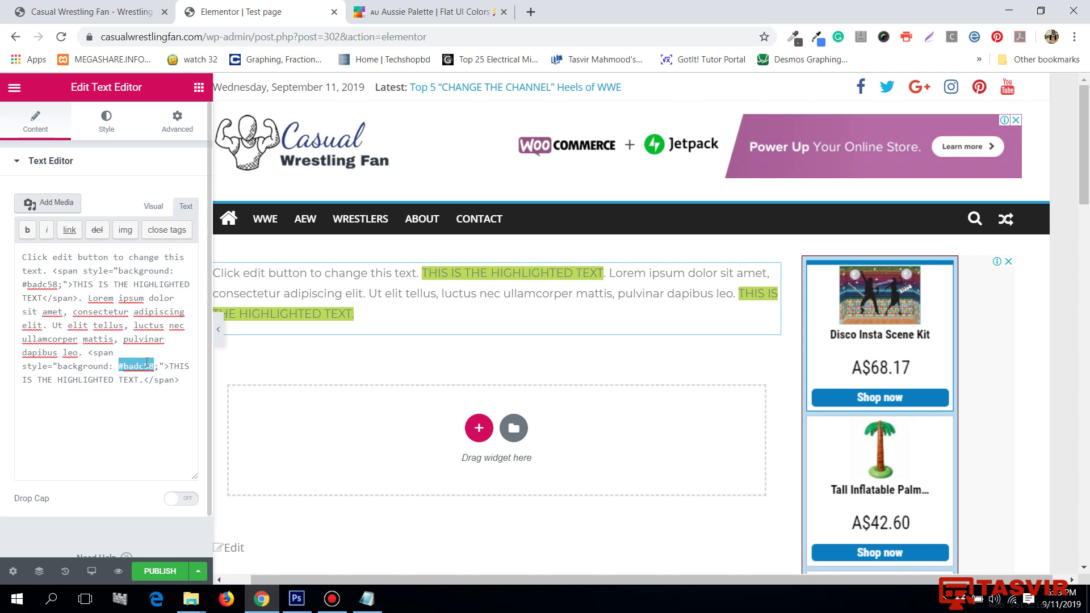
{"action": "right_click", "coordinate": [147, 363]}
{"action": "left_click", "coordinate": [176, 485]}
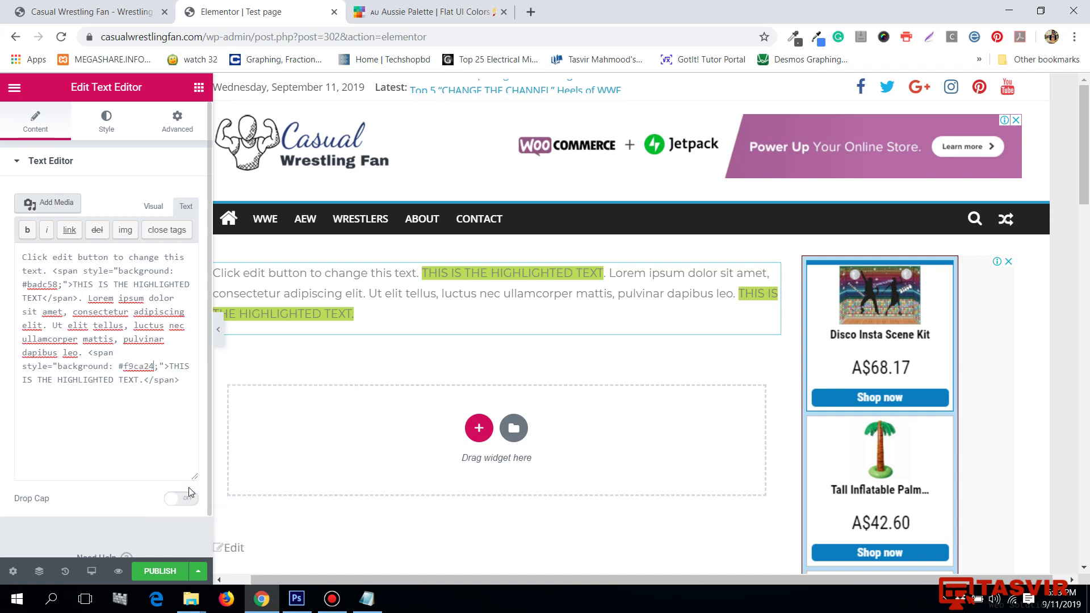
{"action": "left_click", "coordinate": [158, 206]}
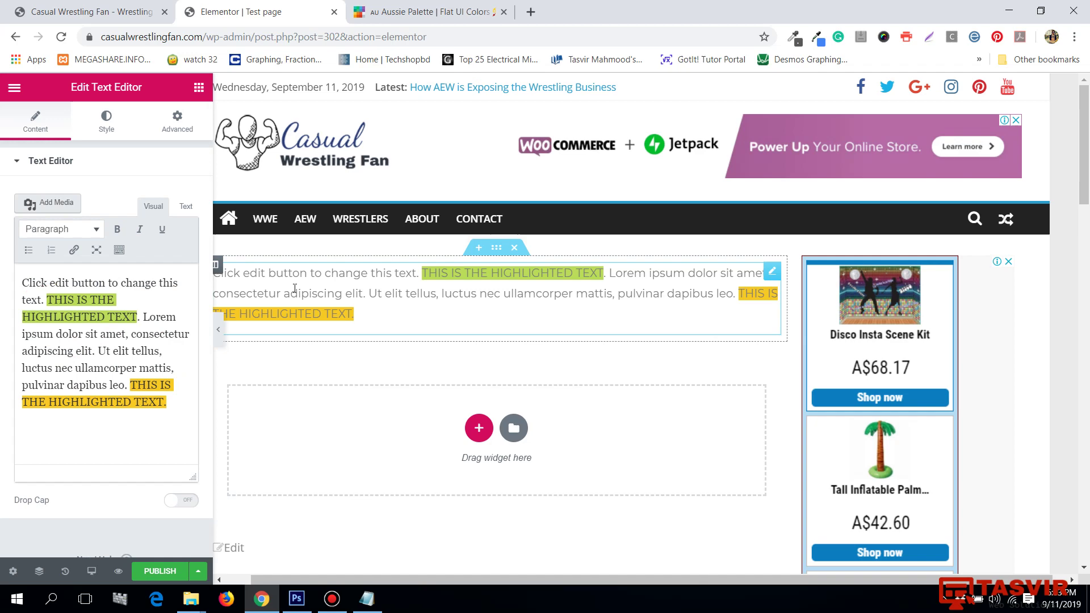
{"action": "left_click", "coordinate": [218, 329]}
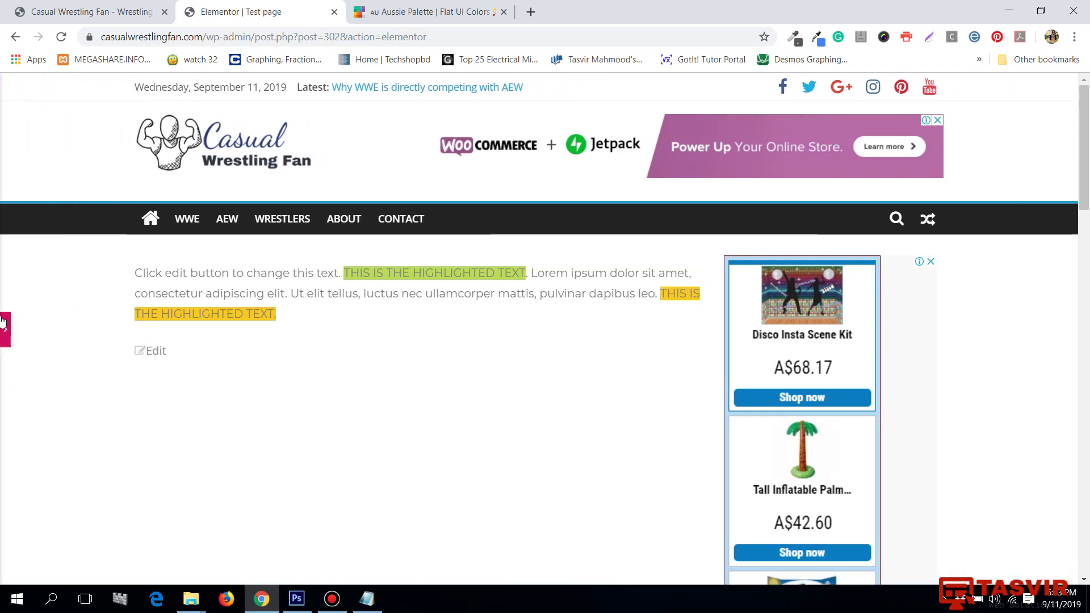
Restore the Elementor editing panel and review the span snippet in code.txt
{"action": "left_click", "coordinate": [3, 322]}
{"action": "left_click", "coordinate": [367, 598]}
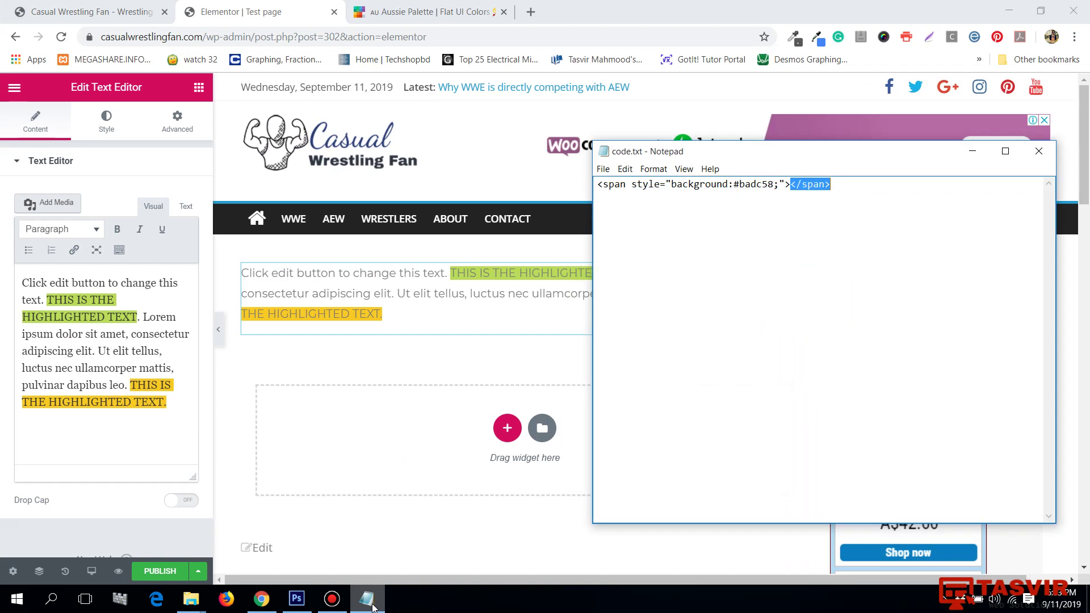
{"action": "left_click", "coordinate": [676, 190], "text": "shift"}
{"action": "left_click", "coordinate": [676, 191]}
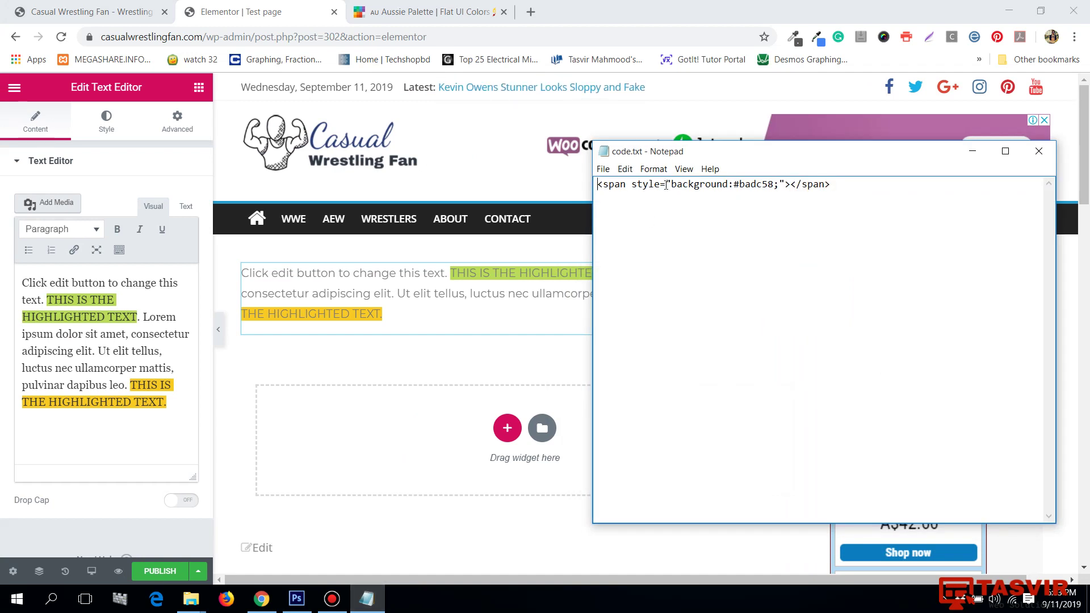
{"action": "key", "text": "ctrl+a"}
{"action": "left_click", "coordinate": [898, 181]}
{"action": "left_click", "coordinate": [972, 152]}
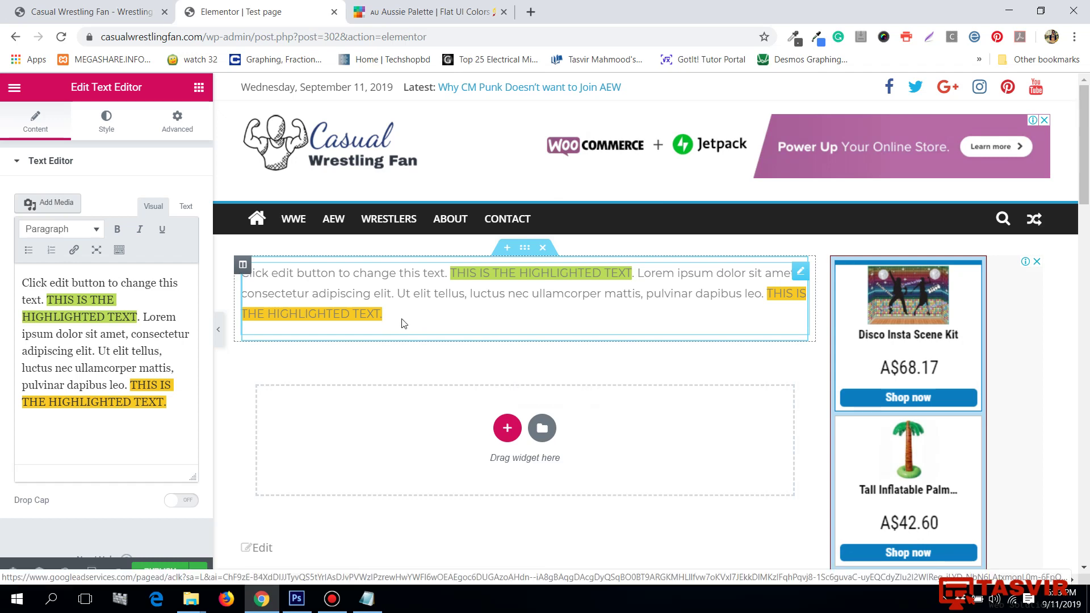
Reopen the code.txt snippet, select its whole line, then minimize Notepad again
{"action": "left_click", "coordinate": [376, 610]}
{"action": "left_click", "coordinate": [972, 149]}
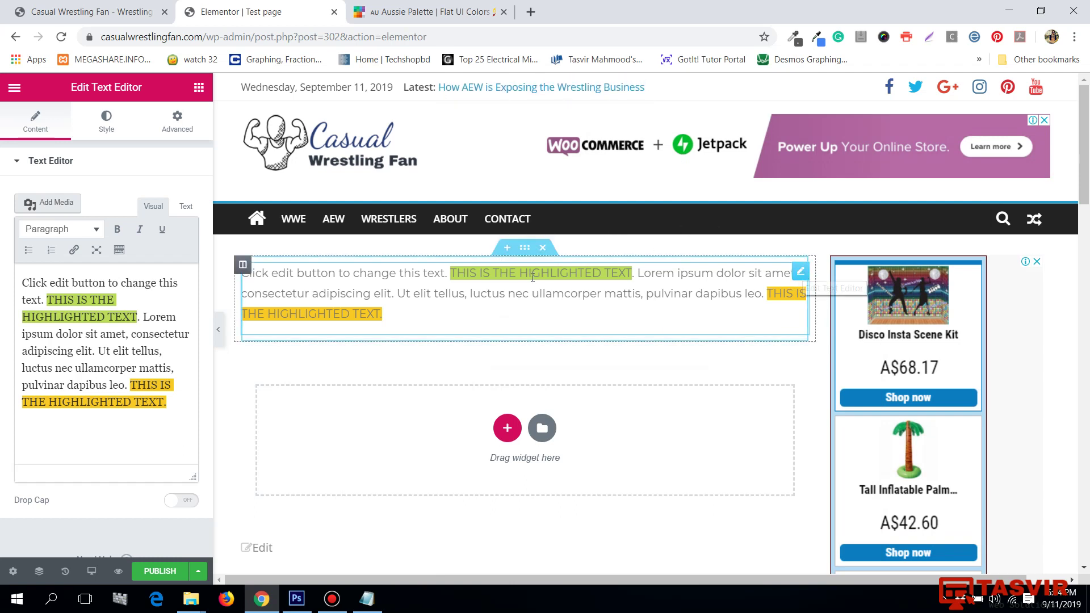
{"action": "left_click", "coordinate": [374, 602]}
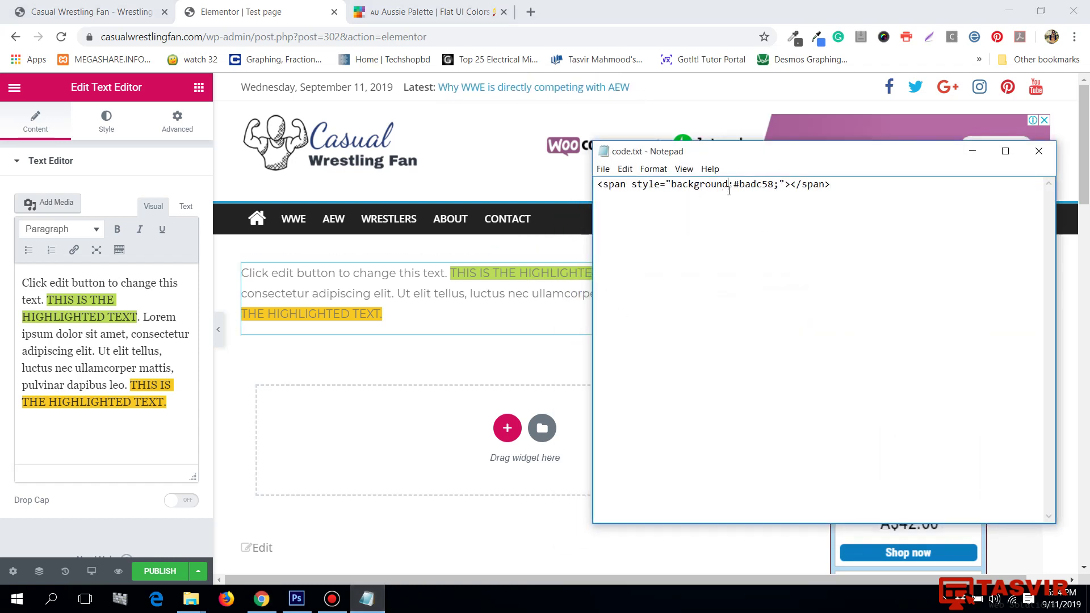
{"action": "key", "text": "ctrl+a"}
{"action": "left_click_drag", "start_coordinate": [598, 184], "coordinate": [868, 182]}
{"action": "left_click", "coordinate": [868, 182]}
{"action": "left_click", "coordinate": [979, 157]}
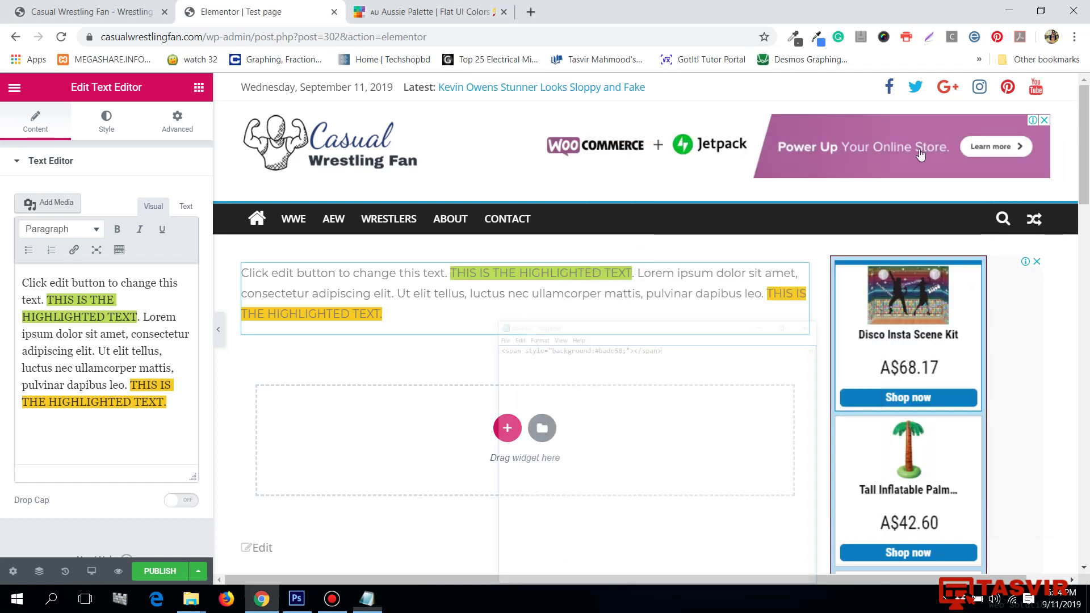
{"action": "left_click", "coordinate": [337, 602]}
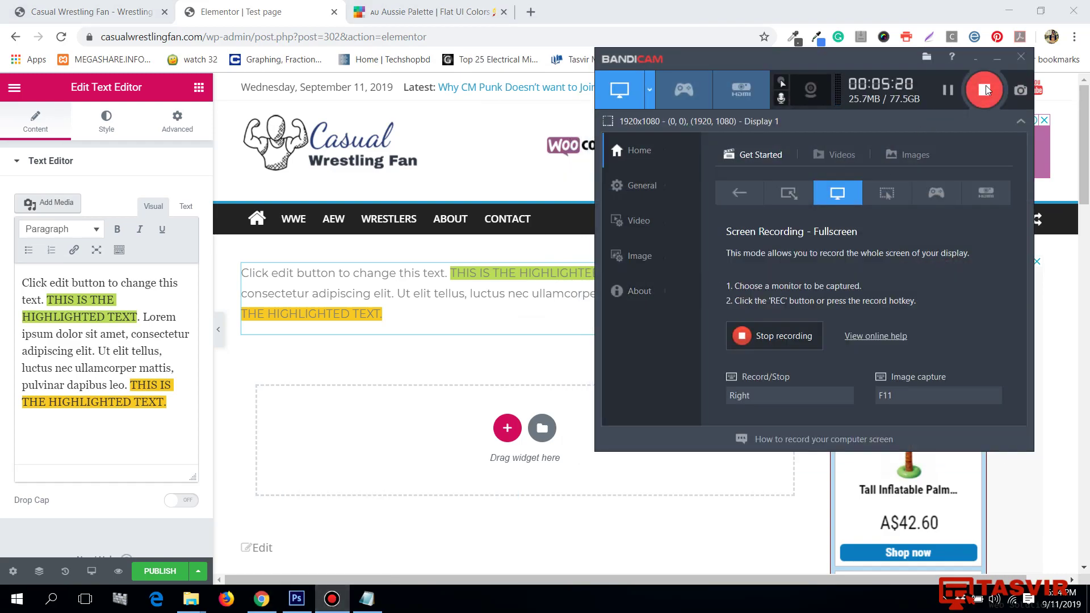